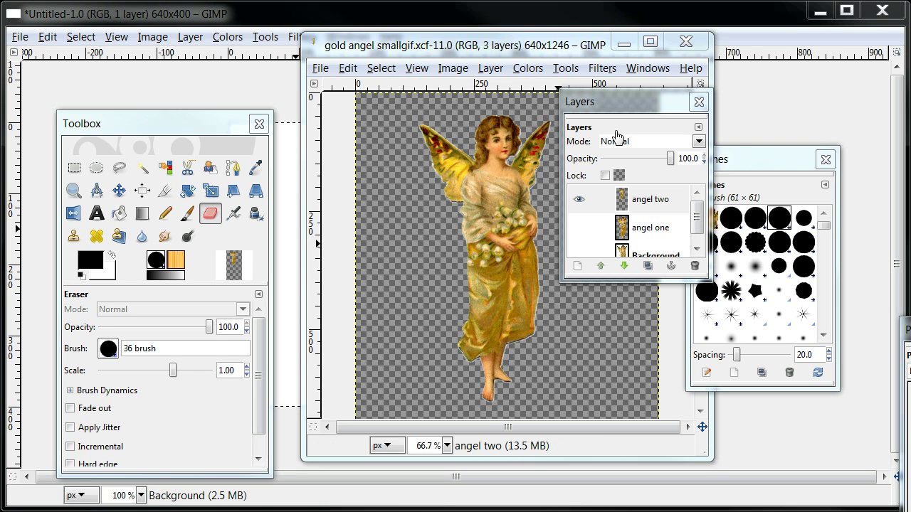
Drag the Layers and Brushes docks apart to reveal the layer list, leaving angel one hidden.
{"action": "left_click_drag", "start_coordinate": [620, 111], "coordinate": [741, 103]}
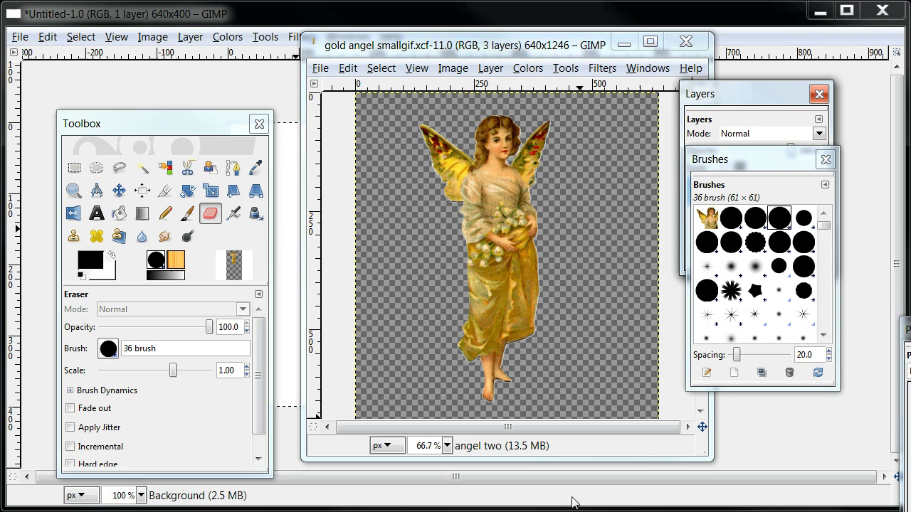
{"action": "mouse_move", "coordinate": [745, 160]}
{"action": "left_mouse_down"}
{"action": "mouse_move", "coordinate": [791, 270]}
{"action": "mouse_move", "coordinate": [263, 229]}
{"action": "mouse_move", "coordinate": [220, 211]}
{"action": "left_mouse_up"}
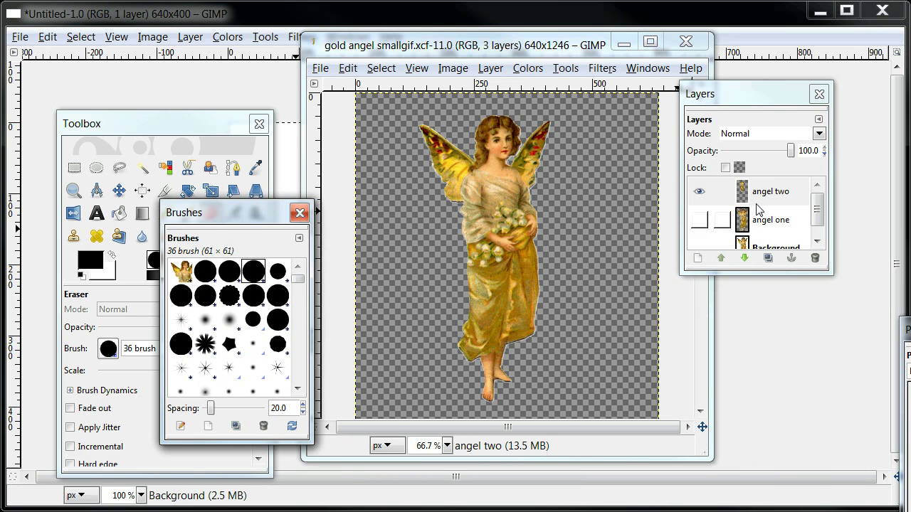
{"action": "mouse_move", "coordinate": [817, 206]}
{"action": "left_mouse_down"}
{"action": "mouse_move", "coordinate": [818, 224]}
{"action": "mouse_move", "coordinate": [818, 207]}
{"action": "left_mouse_up"}
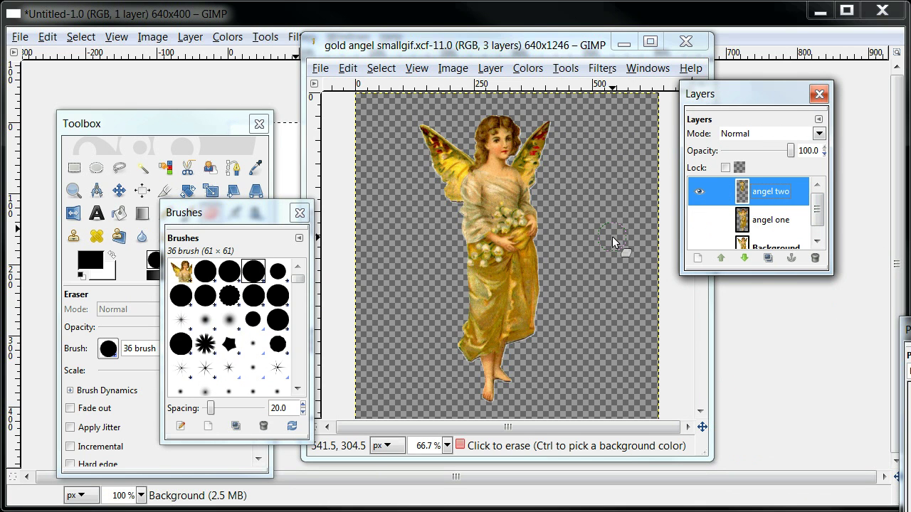
{"action": "left_click", "coordinate": [699, 221]}
{"action": "left_click", "coordinate": [698, 222]}
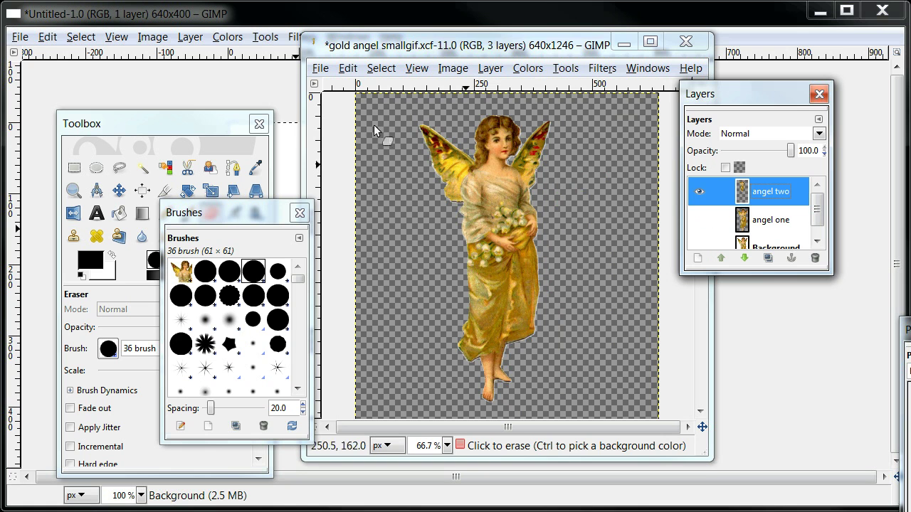
Save the image as small gold angel.gif in the Graphic Fairy Downloads folder.
{"action": "left_click", "coordinate": [320, 69]}
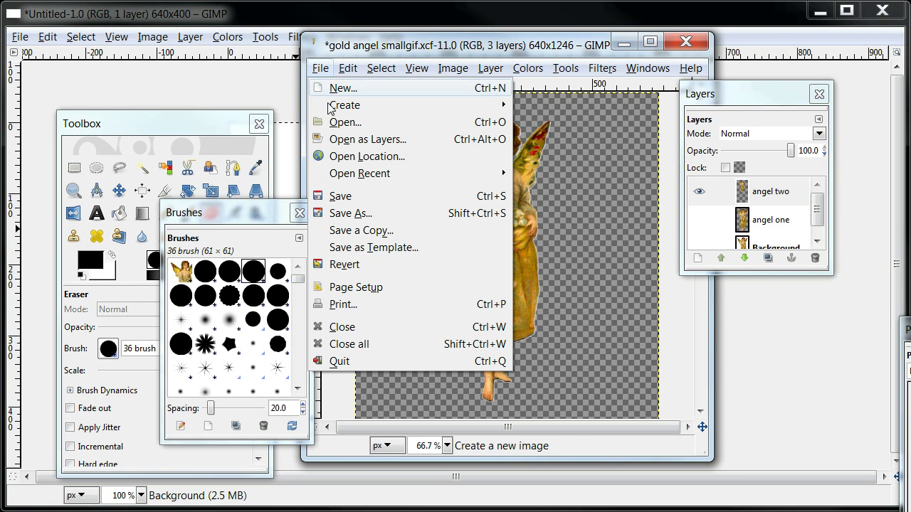
{"action": "left_click", "coordinate": [341, 213]}
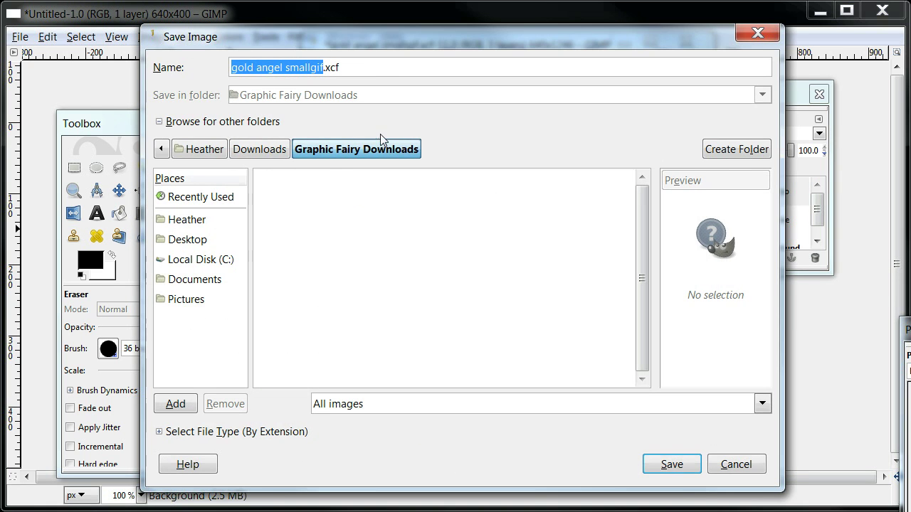
{"action": "left_click", "coordinate": [346, 69]}
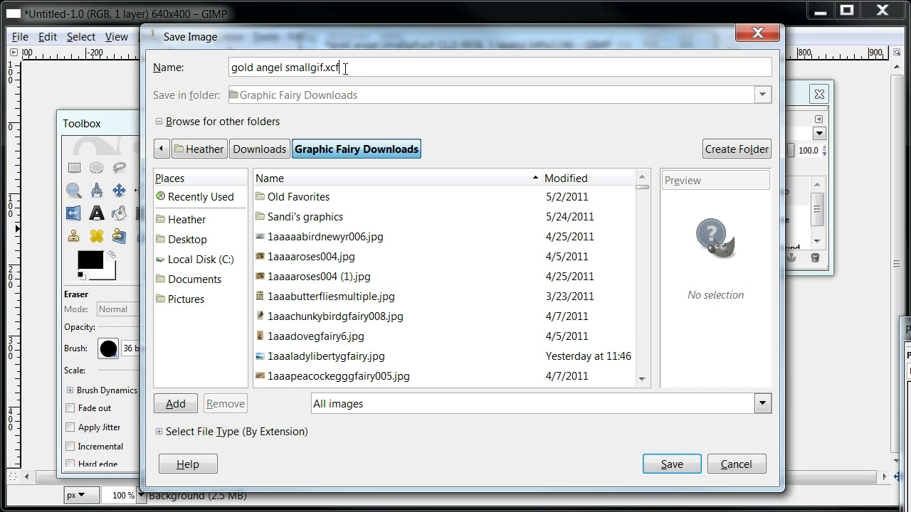
{"action": "left_click_drag", "start_coordinate": [345, 69], "coordinate": [228, 72]}
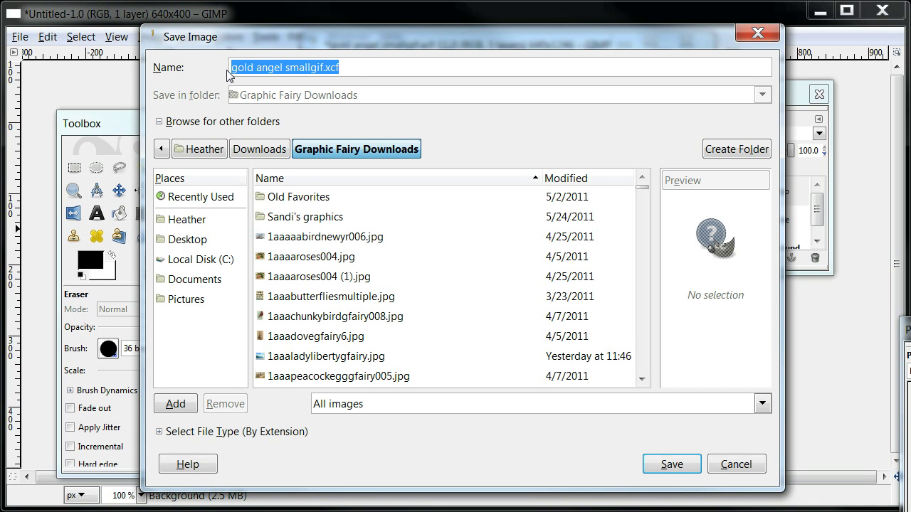
{"action": "type", "text": "gold"}
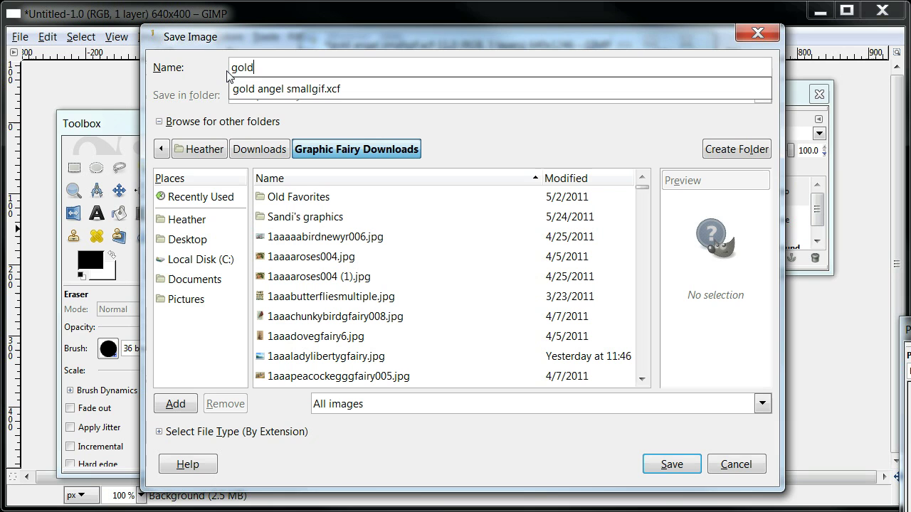
{"action": "key", "text": "BackSpace"}
{"action": "key", "text": "BackSpace"}
{"action": "type", "text": "smal"}
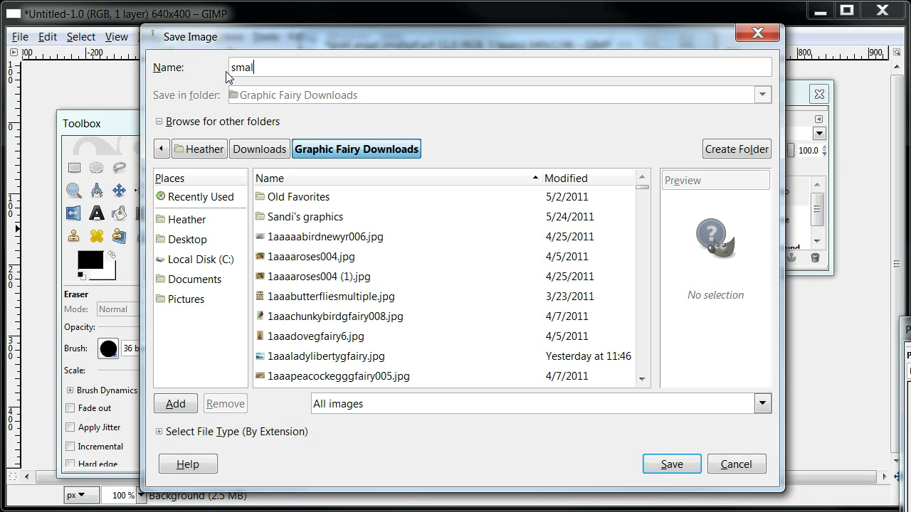
{"action": "type", "text": "l gold angel.gif"}
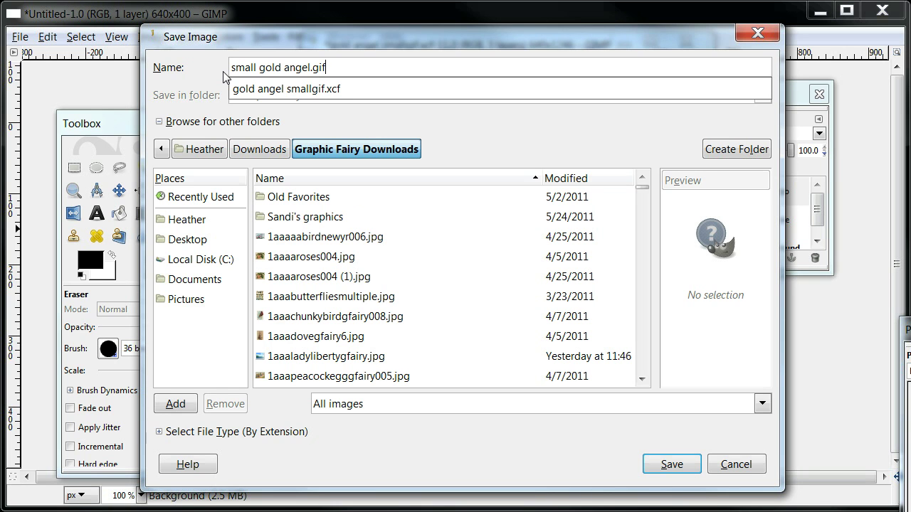
{"action": "left_click", "coordinate": [658, 467]}
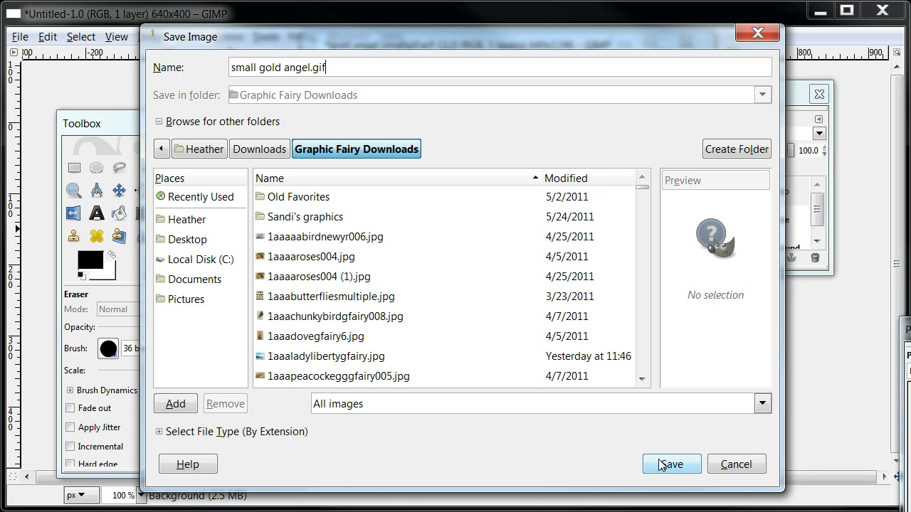
{"action": "left_click", "coordinate": [665, 466]}
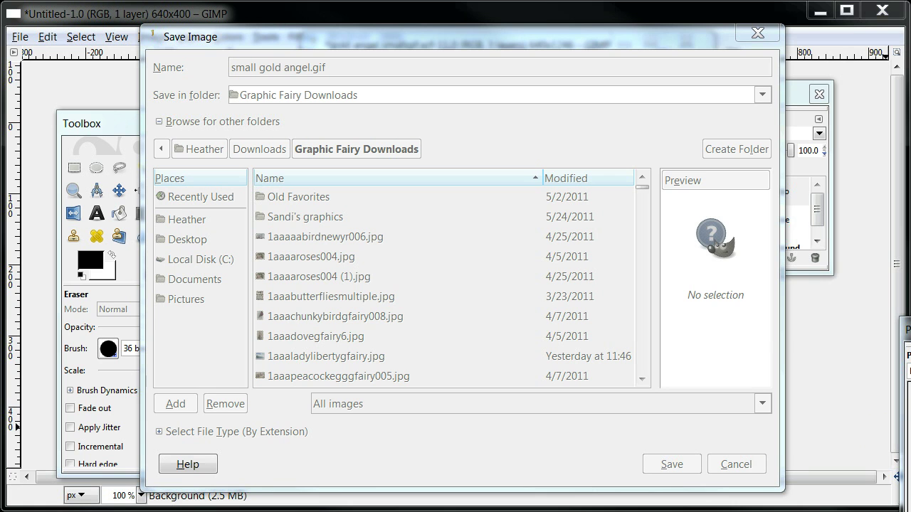
Export the GIF with visible layers merged and default GIF options.
{"action": "left_click_drag", "start_coordinate": [603, 50], "coordinate": [447, 79]}
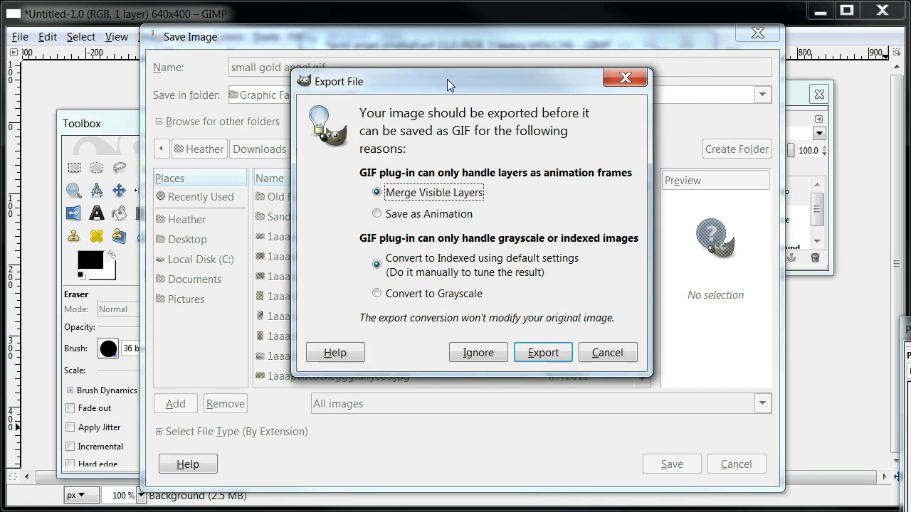
{"action": "left_click", "coordinate": [542, 356]}
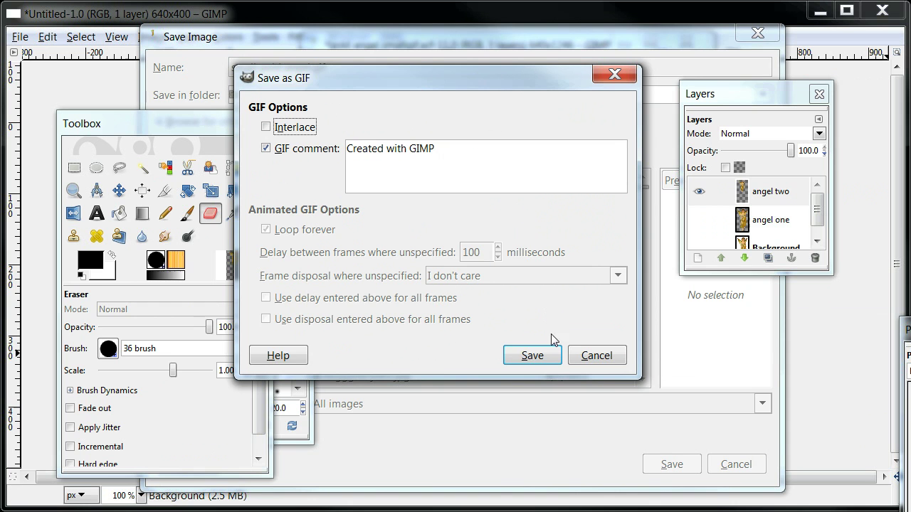
{"action": "left_click", "coordinate": [541, 356]}
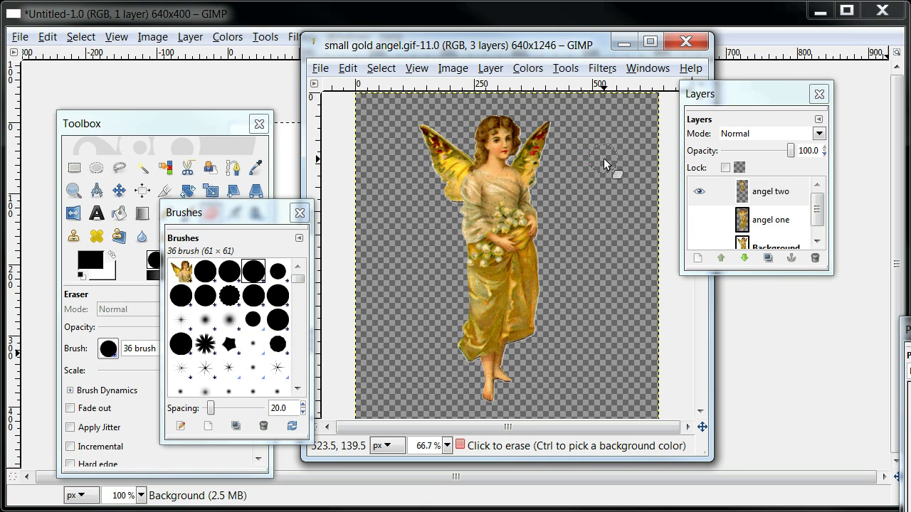
Close the angel image, reopen small gold angel.gif from Open Recent, and centre its window.
{"action": "left_click", "coordinate": [683, 42]}
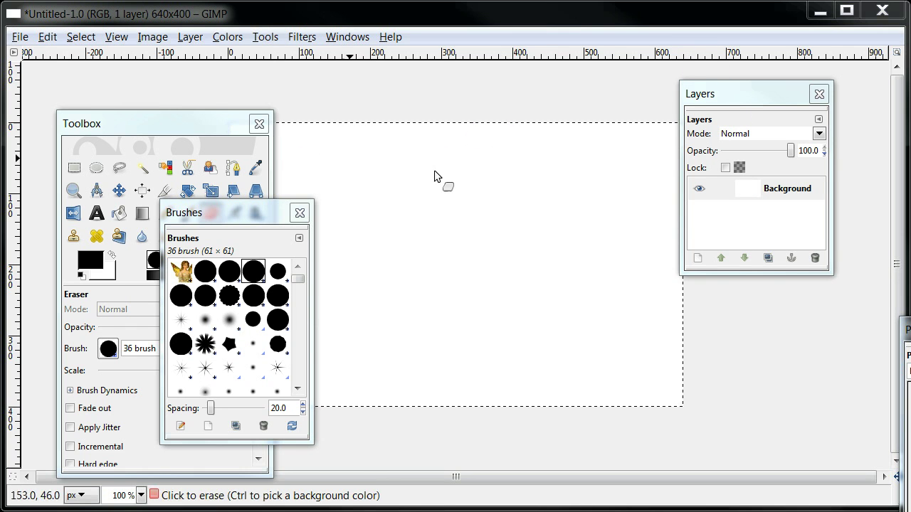
{"action": "left_click", "coordinate": [27, 37]}
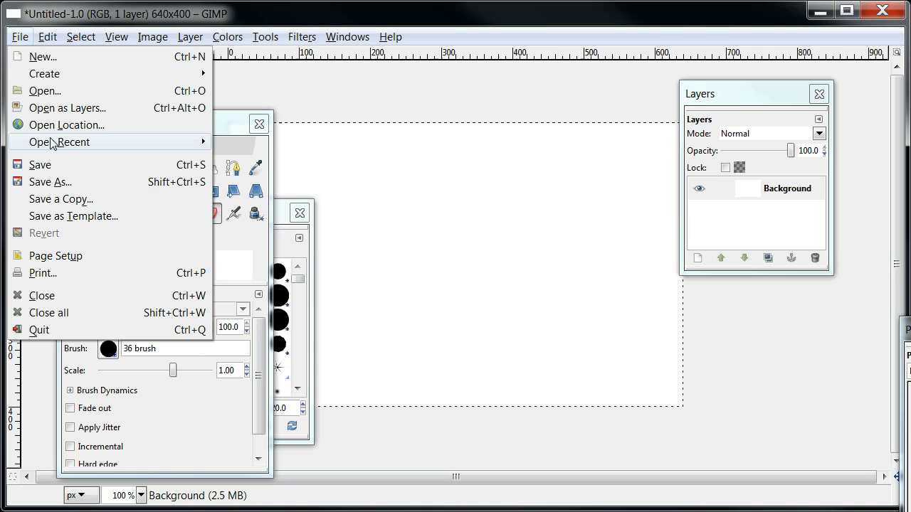
{"action": "mouse_move", "coordinate": [55, 140]}
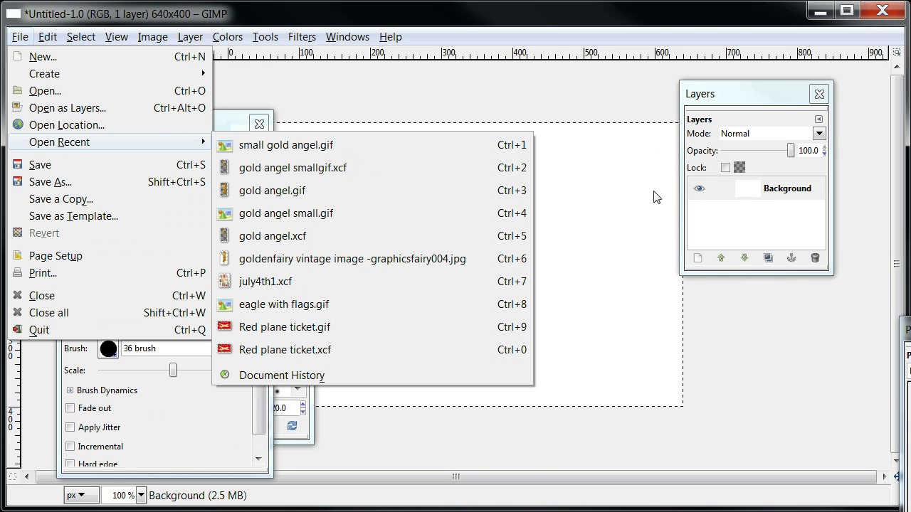
{"action": "left_click", "coordinate": [320, 143]}
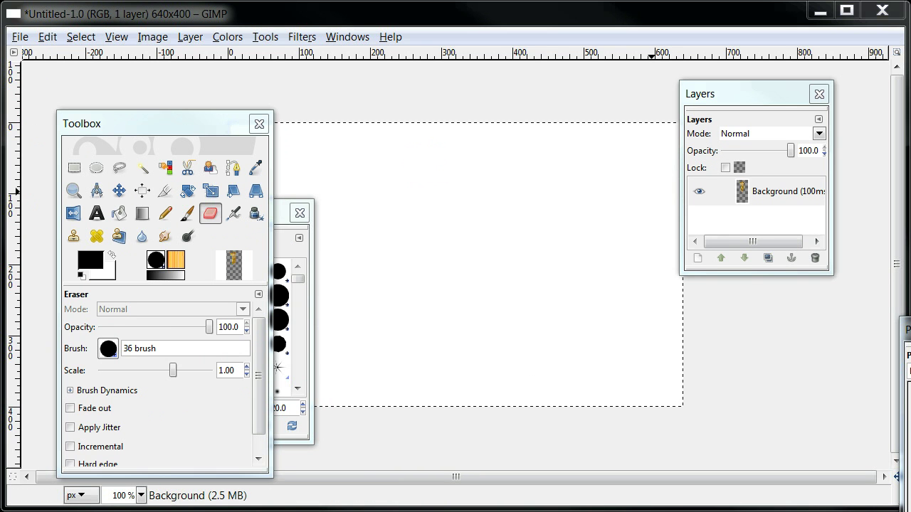
{"action": "left_click_drag", "start_coordinate": [826, 17], "coordinate": [511, 56]}
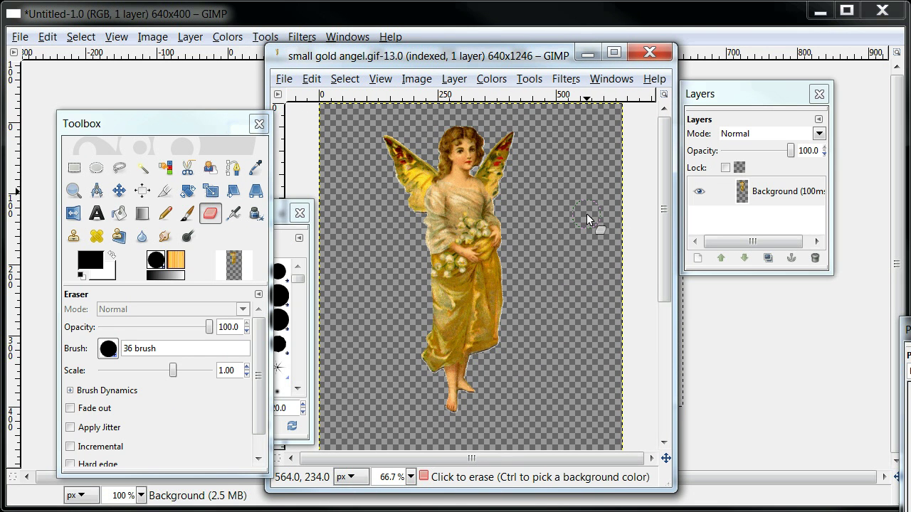
Move the Layers dock and angel image window right, then bring up the Untitled window's File menu.
{"action": "left_click_drag", "start_coordinate": [733, 98], "coordinate": [779, 100]}
{"action": "left_click_drag", "start_coordinate": [538, 53], "coordinate": [679, 44]}
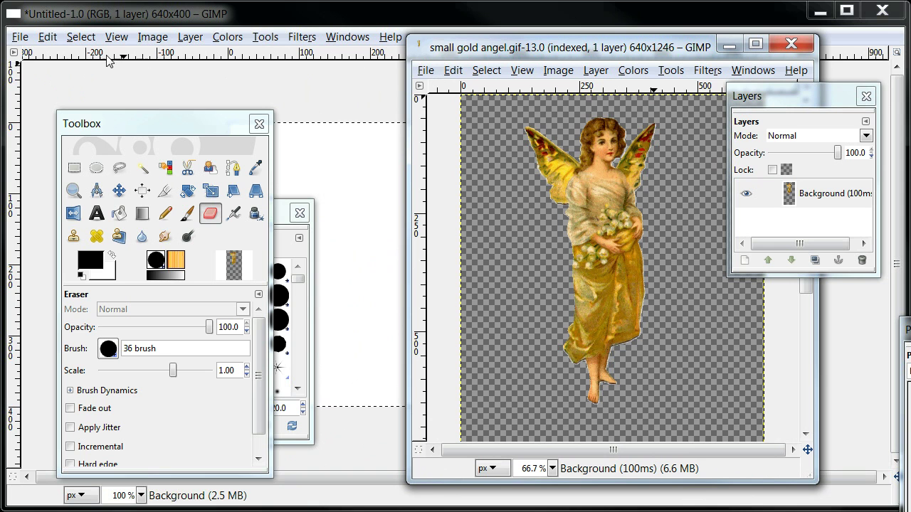
{"action": "left_click", "coordinate": [27, 40]}
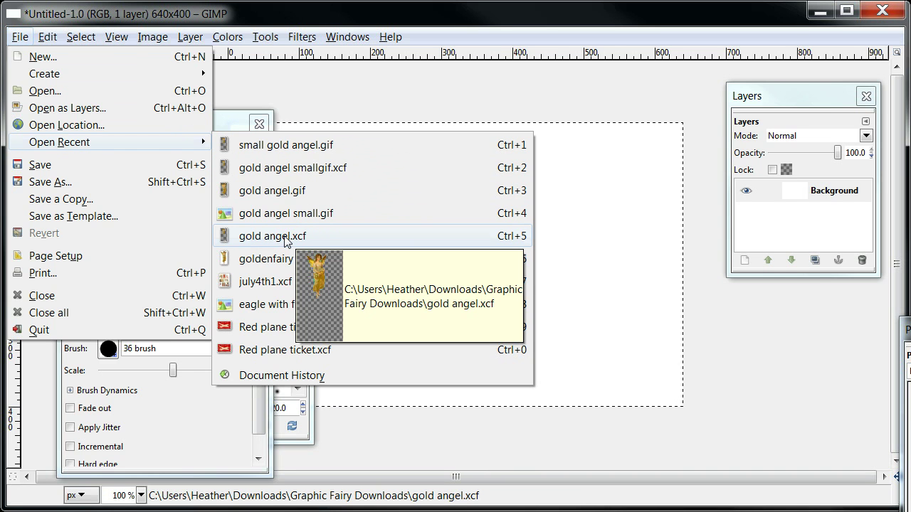
Reopen gold angel.xcf from the recent files and position its window to the right.
{"action": "left_click", "coordinate": [274, 239]}
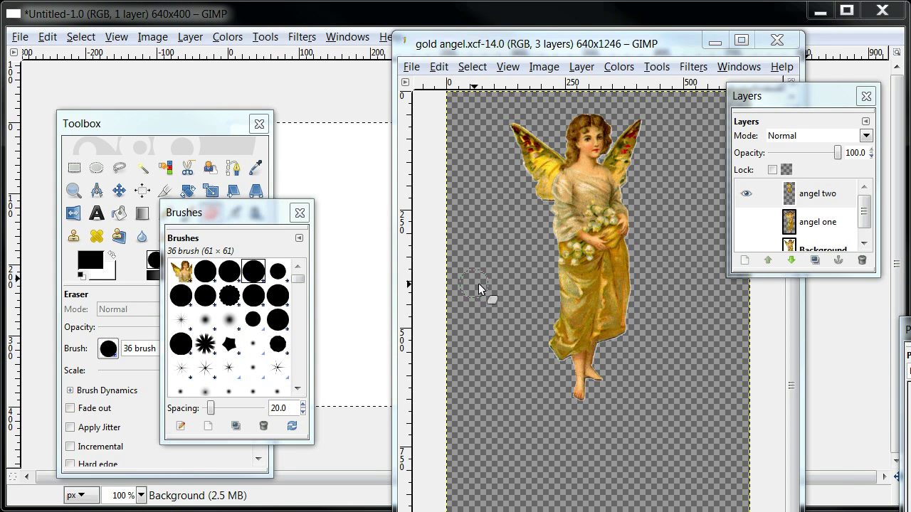
{"action": "left_click_drag", "start_coordinate": [515, 47], "coordinate": [388, 43]}
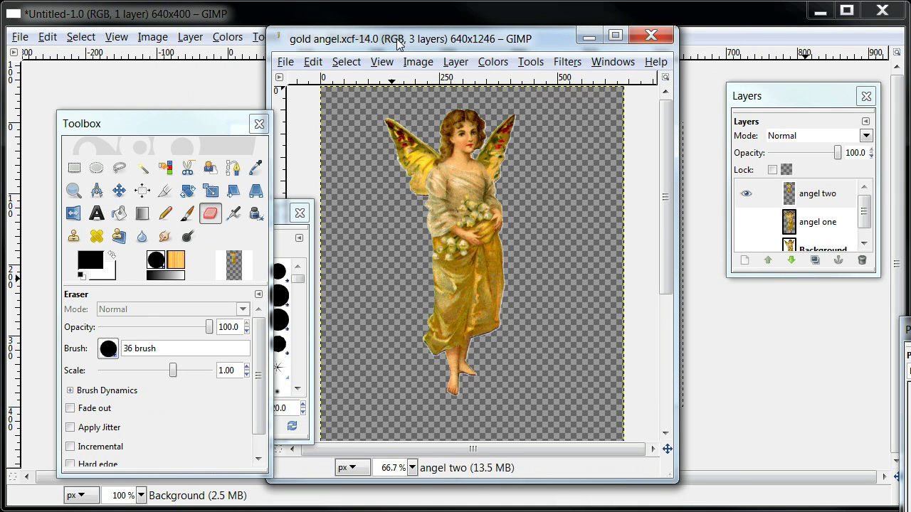
{"action": "left_click_drag", "start_coordinate": [400, 44], "coordinate": [564, 44]}
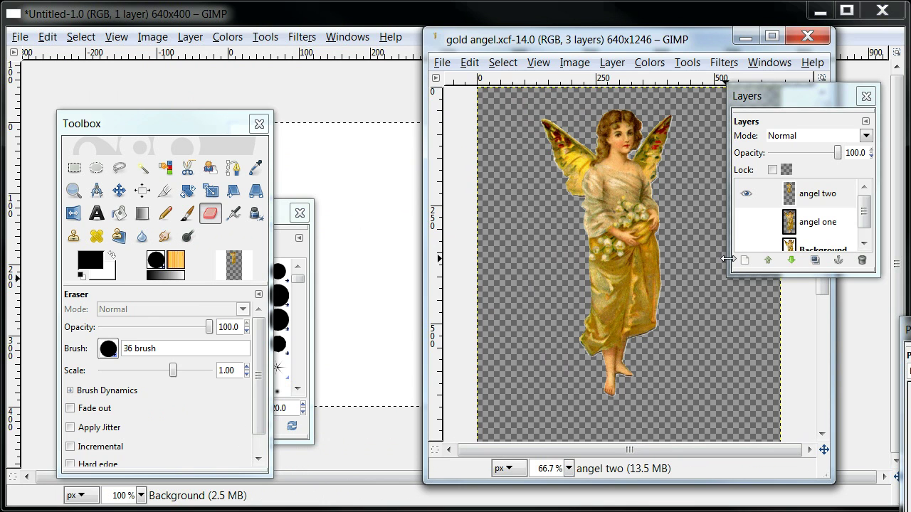
{"action": "left_click_drag", "start_coordinate": [864, 212], "coordinate": [868, 222]}
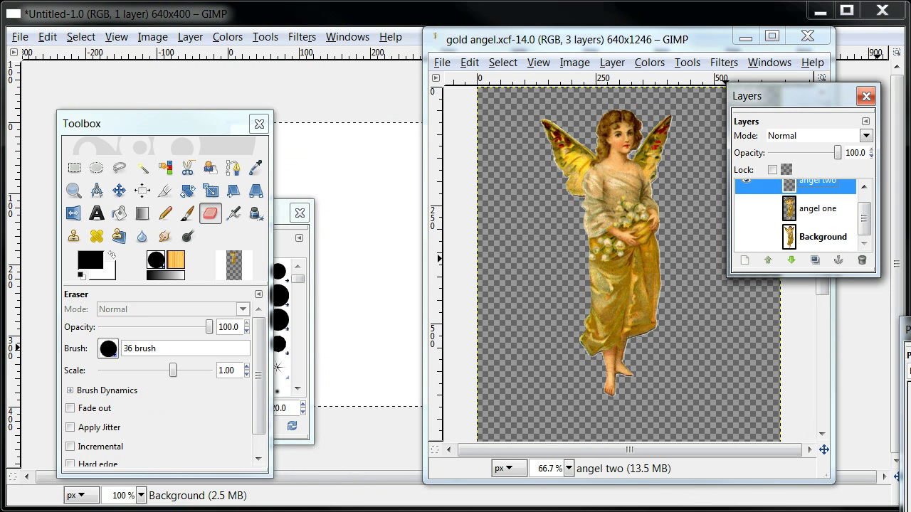
Switch to small gold angel.gif and place the gif and xcf windows side by side.
{"action": "key", "text": "super+Home"}
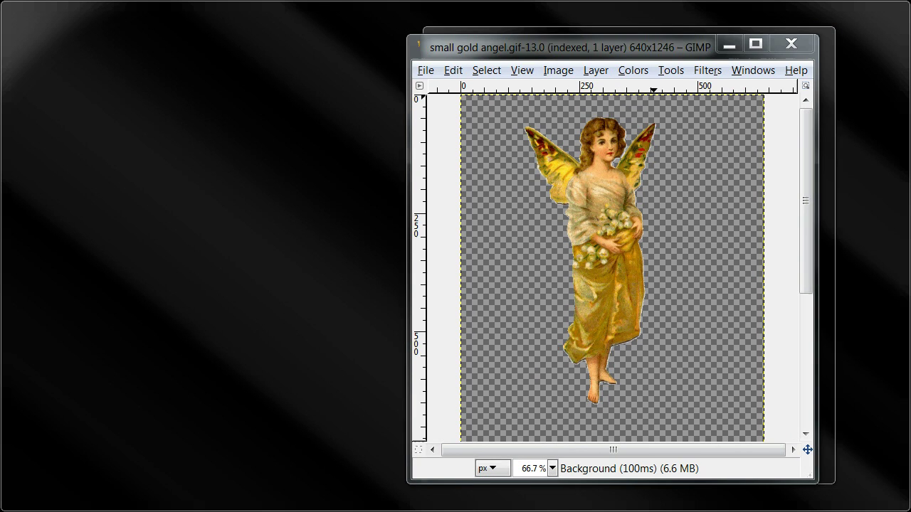
{"action": "key", "text": "super+Home"}
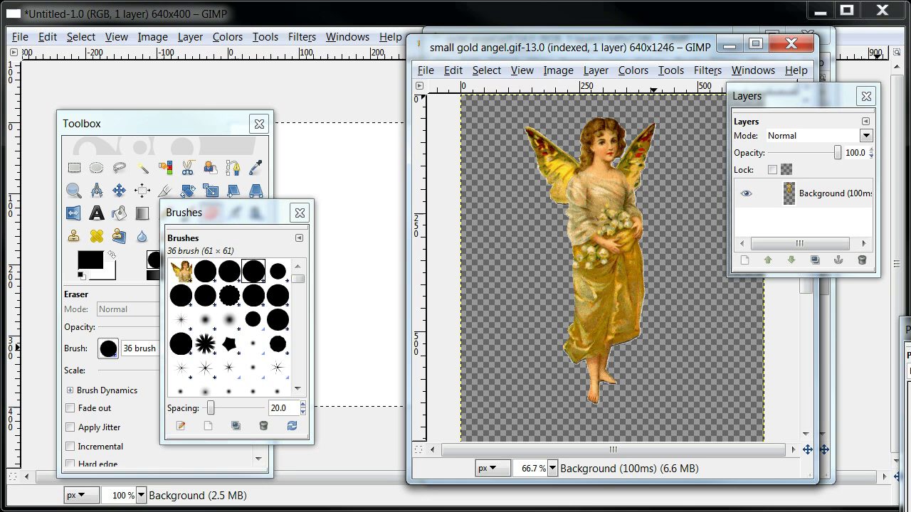
{"action": "left_click_drag", "start_coordinate": [546, 47], "coordinate": [159, 43]}
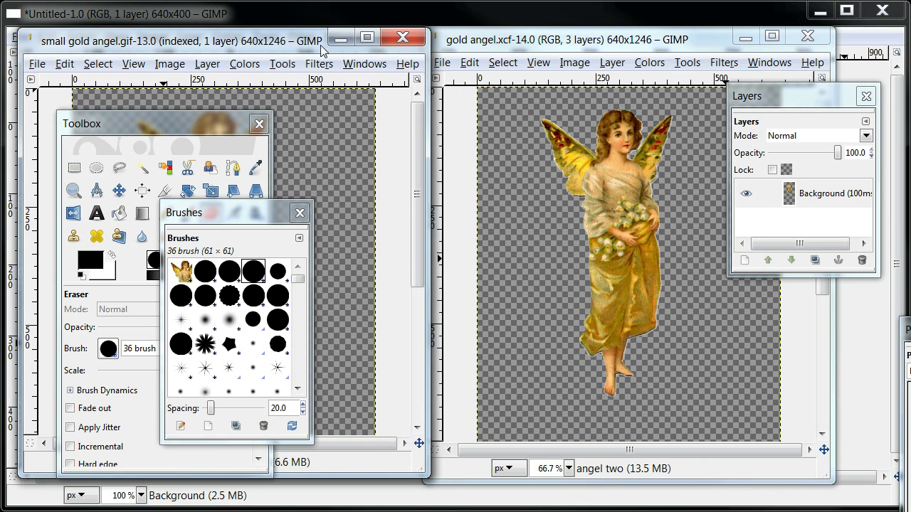
{"action": "left_click_drag", "start_coordinate": [475, 45], "coordinate": [518, 45]}
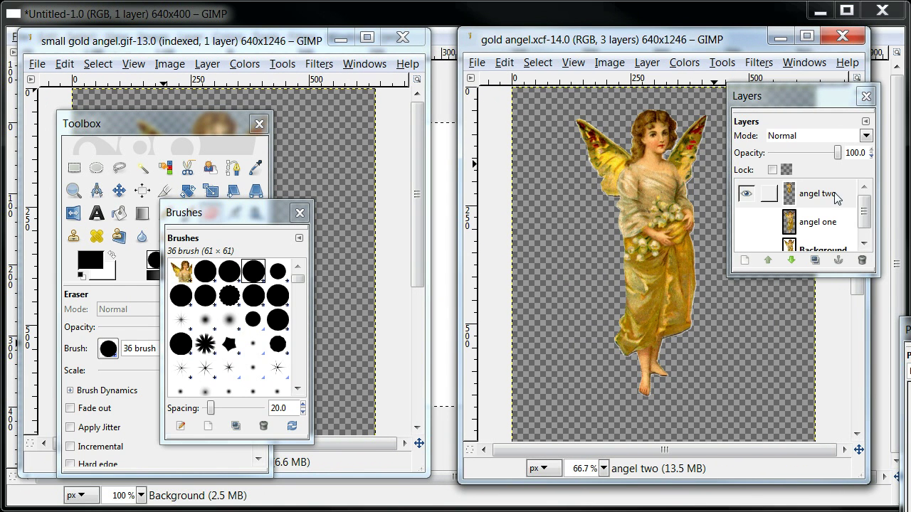
{"action": "scroll", "coordinate": [864, 212], "scroll_direction": "down", "scroll_amount": 1}
Toggle the xcf Background layer on and off again, then move the Layers dock left.
{"action": "left_click", "coordinate": [746, 237]}
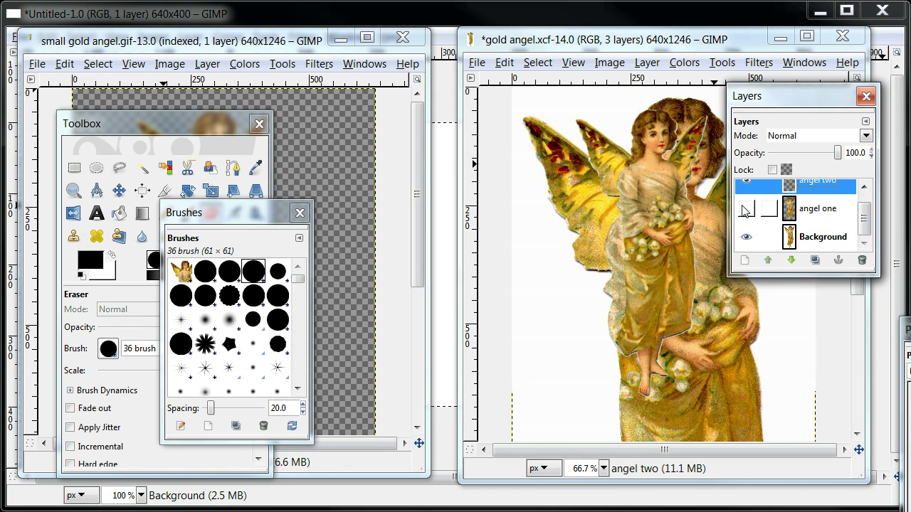
{"action": "left_click", "coordinate": [746, 236]}
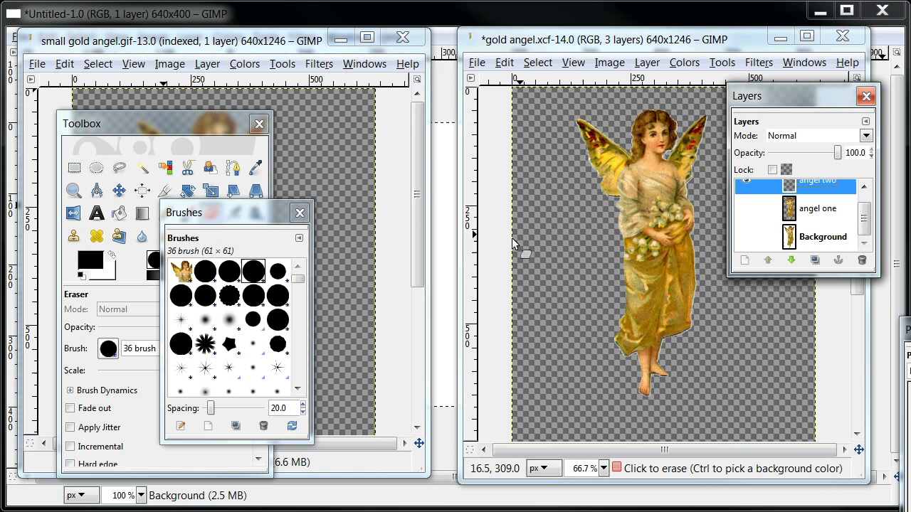
{"action": "left_click", "coordinate": [360, 179]}
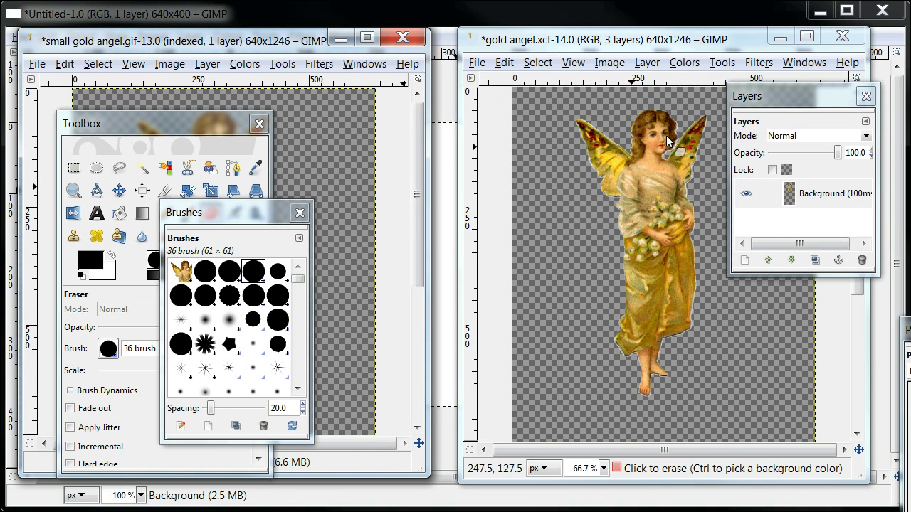
{"action": "left_click_drag", "start_coordinate": [746, 99], "coordinate": [457, 79]}
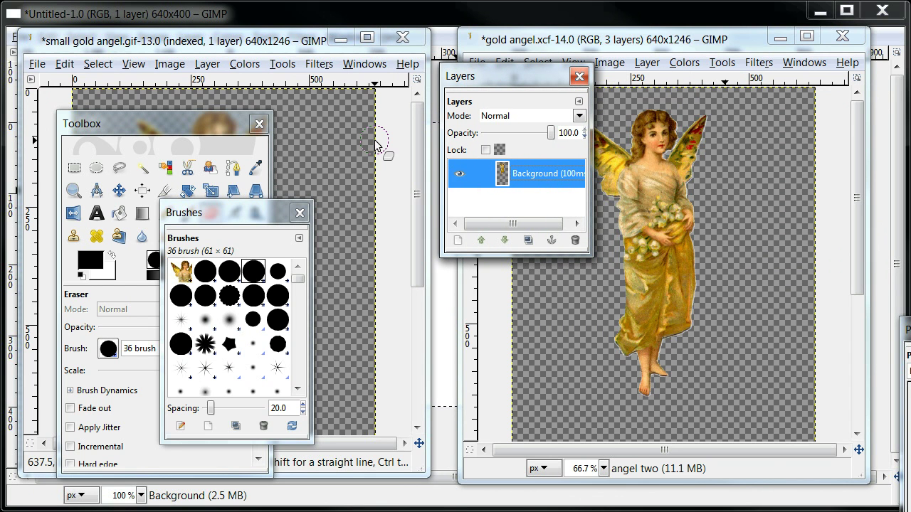
Close the small gold angel.gif window, choosing Save in the unsaved-changes prompt.
{"action": "left_click", "coordinate": [741, 178]}
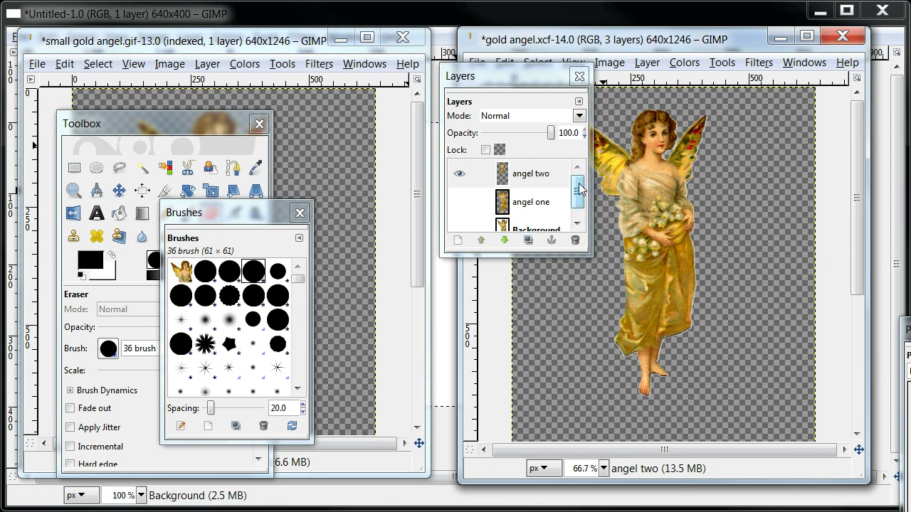
{"action": "left_click_drag", "start_coordinate": [579, 188], "coordinate": [581, 206]}
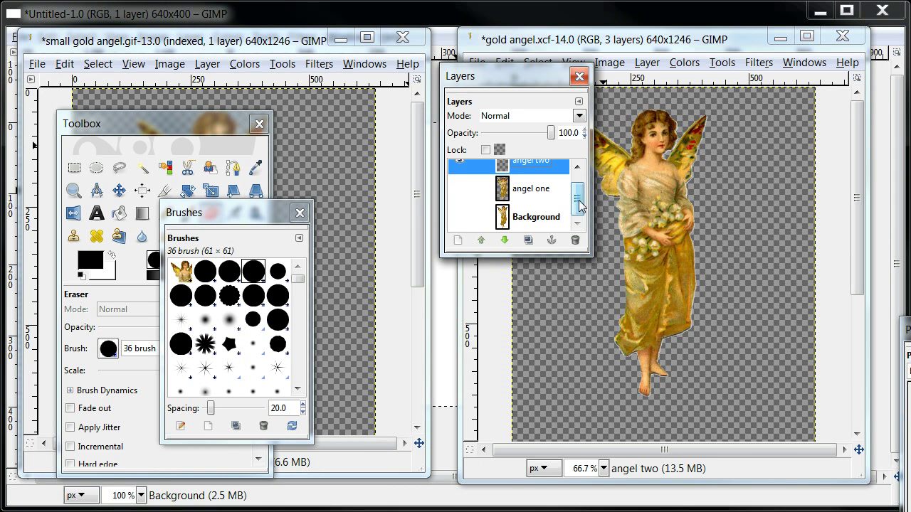
{"action": "left_click", "coordinate": [402, 39]}
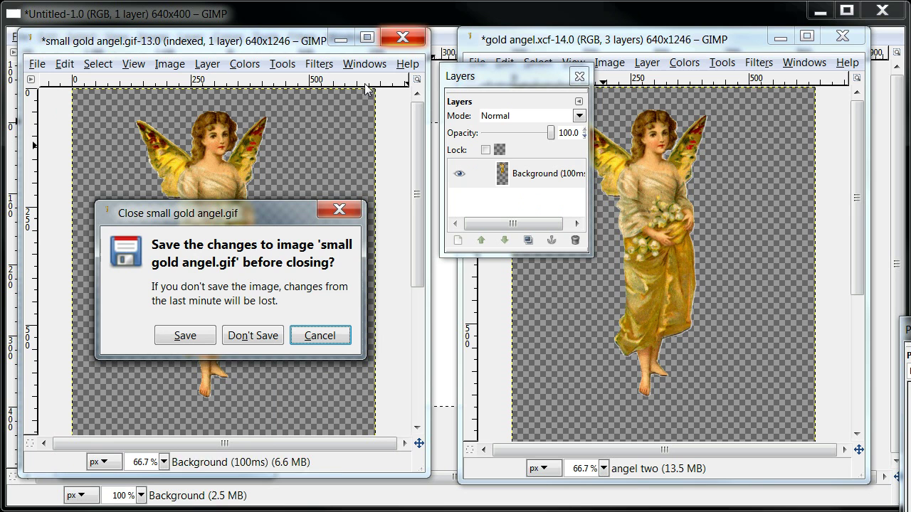
{"action": "left_click", "coordinate": [183, 336]}
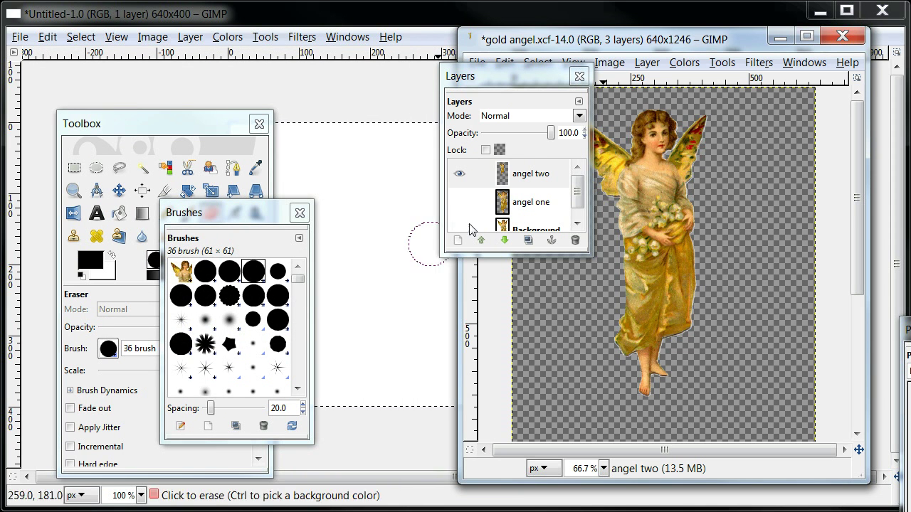
Centre gold angel.xcf with the Layers dock to its right and select angel two.
{"action": "mouse_move", "coordinate": [510, 78]}
{"action": "left_mouse_down"}
{"action": "mouse_move", "coordinate": [340, 235]}
{"action": "mouse_move", "coordinate": [317, 277]}
{"action": "left_mouse_up"}
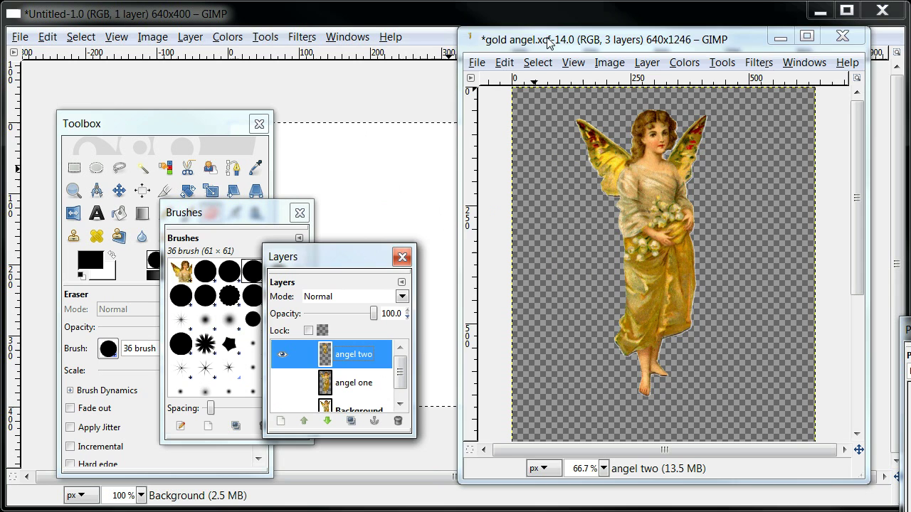
{"action": "left_click_drag", "start_coordinate": [548, 42], "coordinate": [361, 43]}
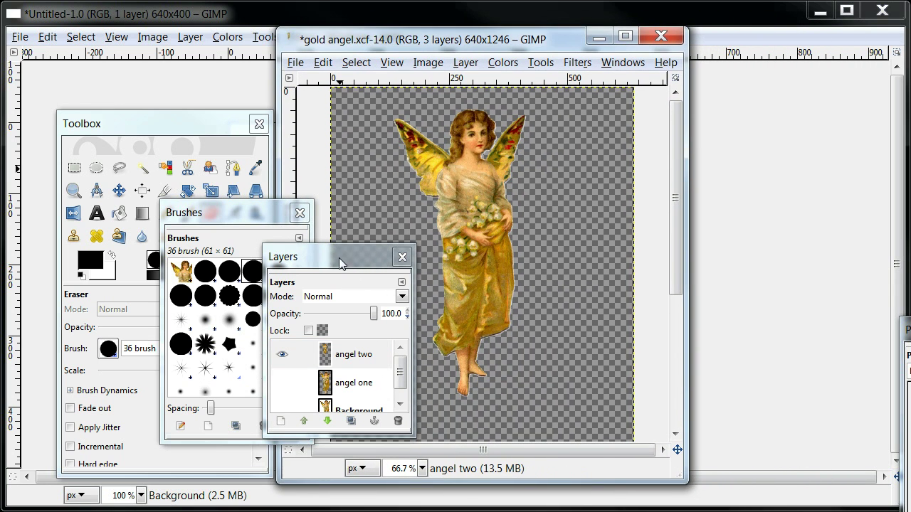
{"action": "left_click_drag", "start_coordinate": [339, 257], "coordinate": [789, 232]}
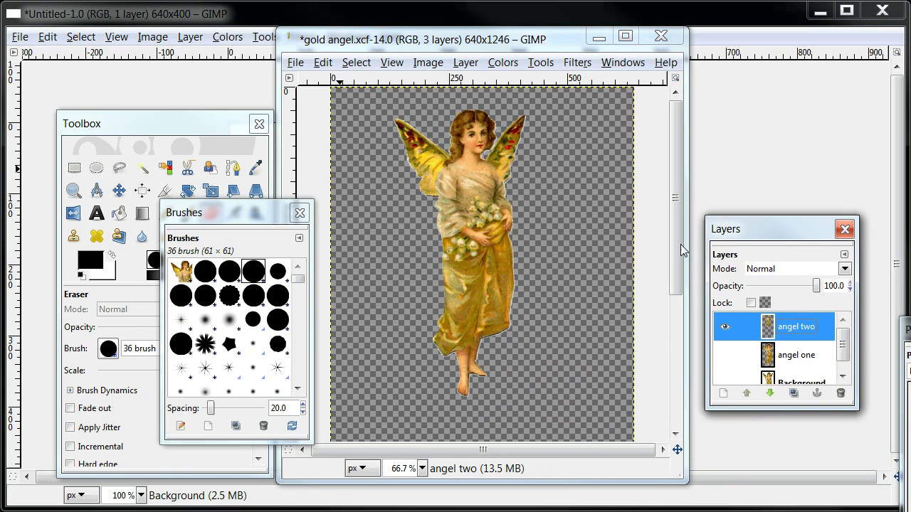
{"action": "left_click_drag", "start_coordinate": [252, 213], "coordinate": [251, 241]}
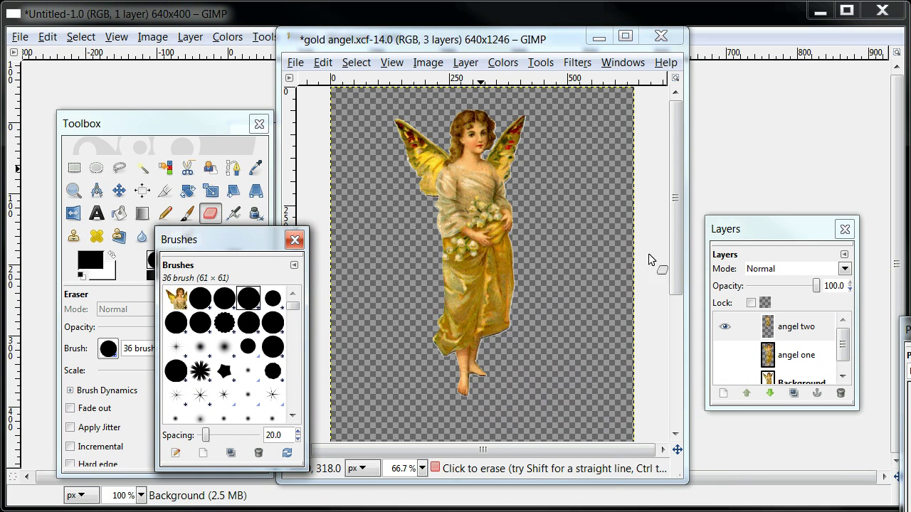
{"action": "left_click", "coordinate": [808, 331]}
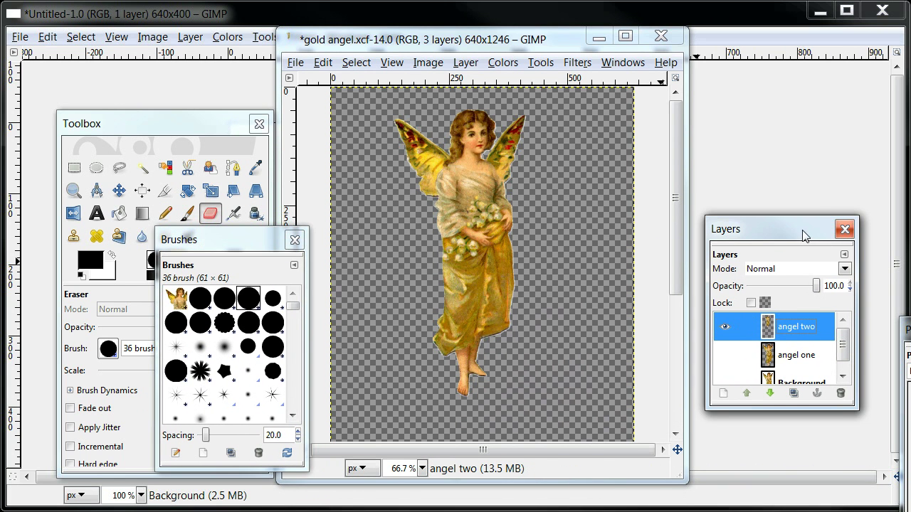
{"action": "left_click_drag", "start_coordinate": [802, 230], "coordinate": [799, 178]}
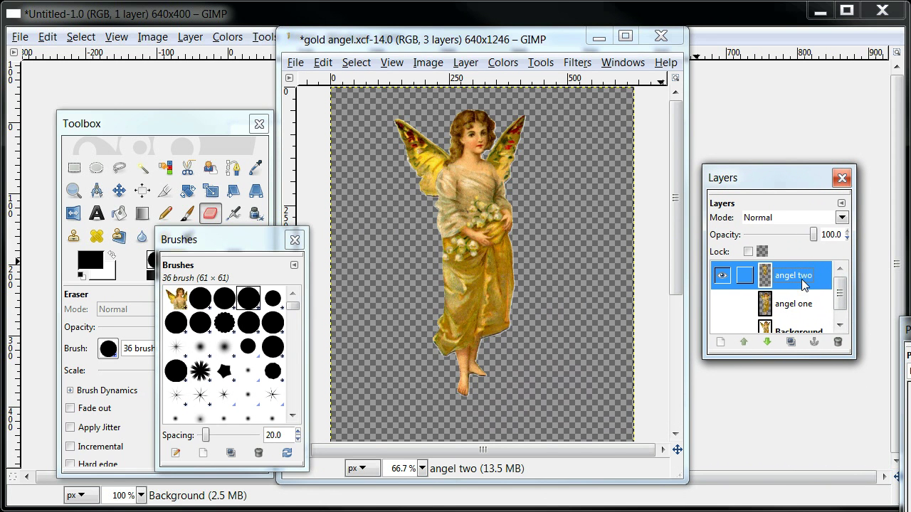
Show the Layers dock's options menu and dismiss it without choosing anything.
{"action": "left_click", "coordinate": [841, 204]}
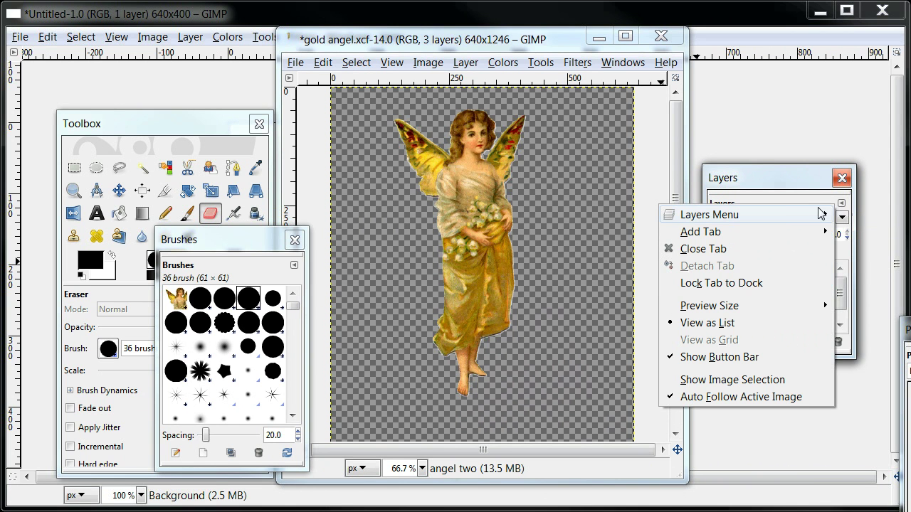
{"action": "mouse_move", "coordinate": [760, 214]}
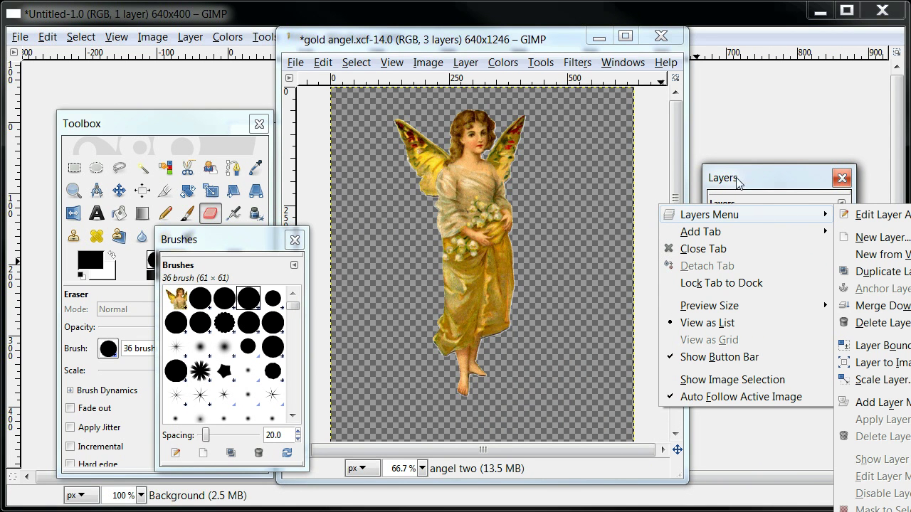
{"action": "left_click", "coordinate": [710, 178]}
Duplicate angel two through the Layers dock menu, creating angel two copy above it.
{"action": "left_click_drag", "start_coordinate": [765, 180], "coordinate": [672, 148]}
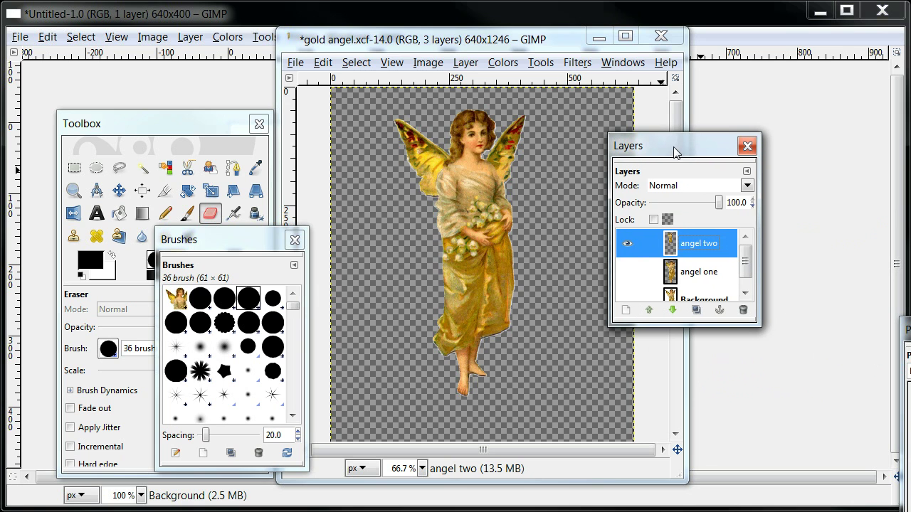
{"action": "left_click", "coordinate": [747, 171]}
{"action": "mouse_move", "coordinate": [676, 182]}
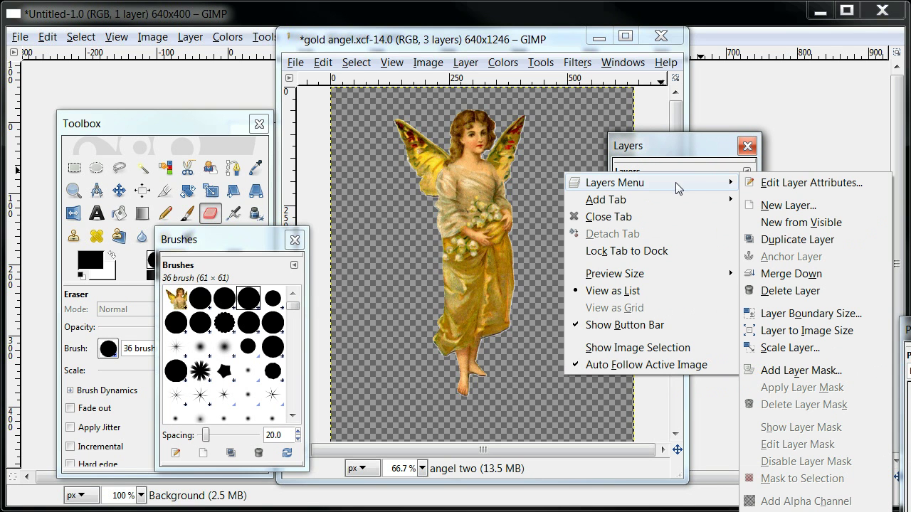
{"action": "left_click", "coordinate": [791, 242]}
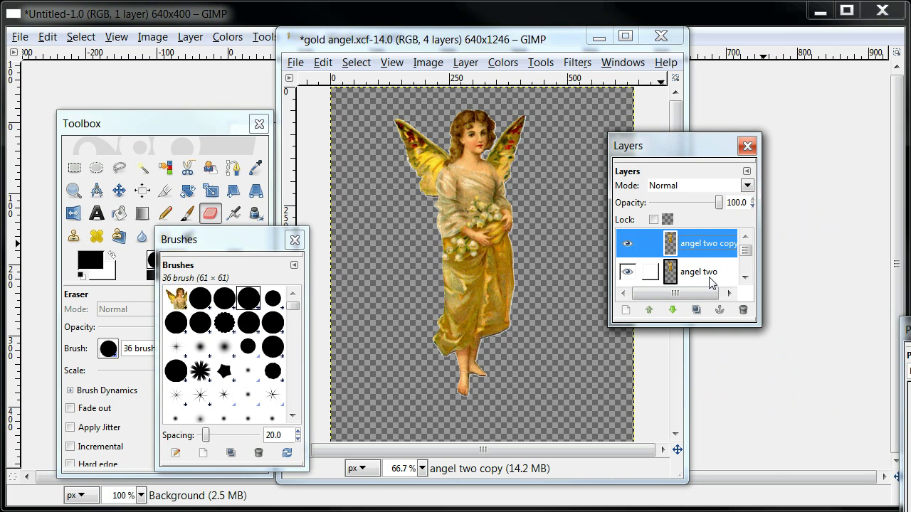
{"action": "mouse_move", "coordinate": [746, 251]}
{"action": "left_mouse_down"}
{"action": "mouse_move", "coordinate": [744, 240]}
{"action": "mouse_move", "coordinate": [746, 257]}
{"action": "left_mouse_up"}
Toggle angel two's visibility off and back on, then select the angel two layer.
{"action": "left_click", "coordinate": [629, 251]}
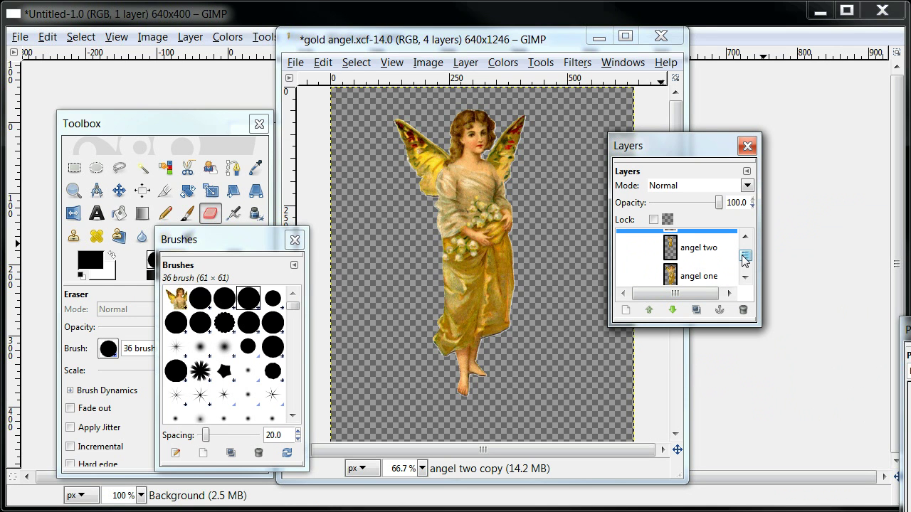
{"action": "left_click_drag", "start_coordinate": [745, 257], "coordinate": [745, 254]}
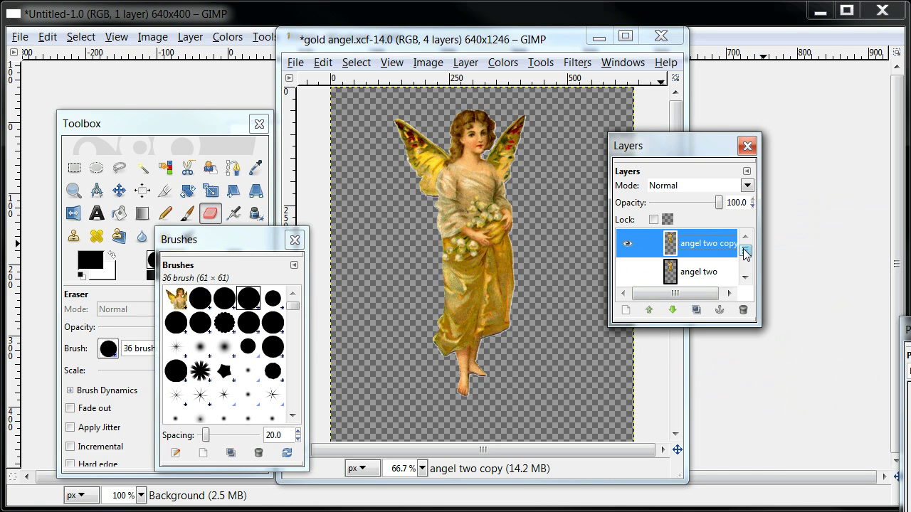
{"action": "left_click_drag", "start_coordinate": [745, 255], "coordinate": [745, 257]}
{"action": "left_click", "coordinate": [628, 265]}
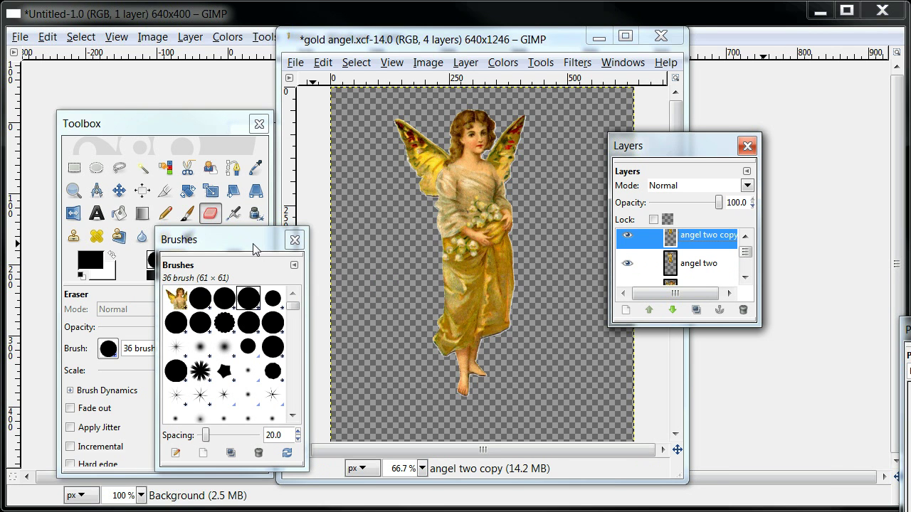
{"action": "left_click", "coordinate": [696, 274]}
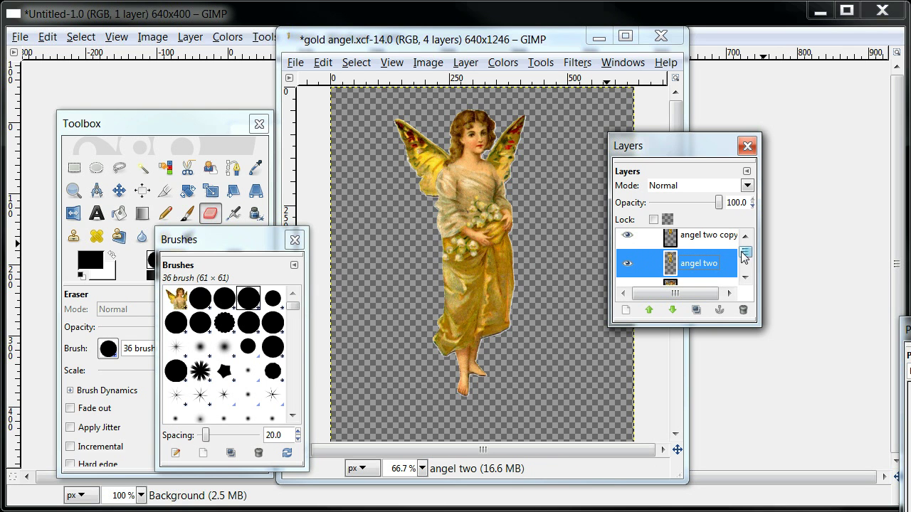
{"action": "scroll", "coordinate": [745, 257], "scroll_direction": "up", "scroll_amount": 1}
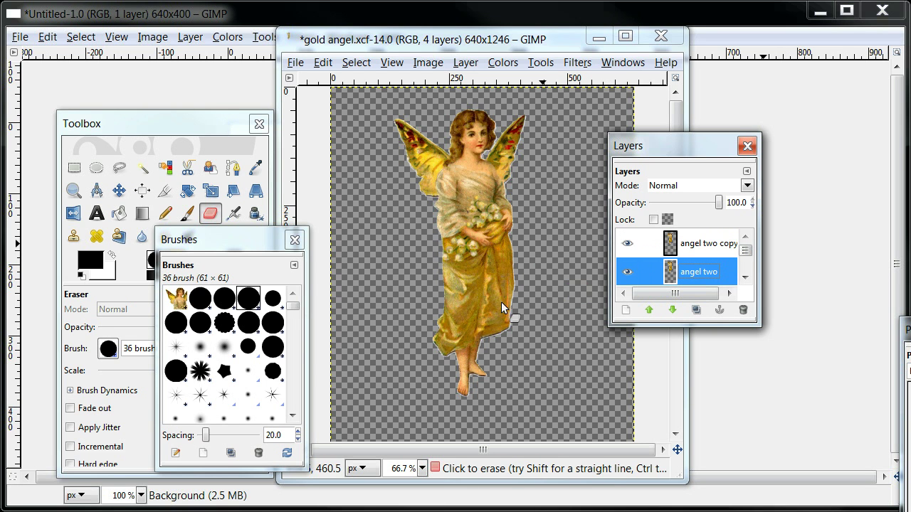
Move the Brushes and Layers panels aside and switch to the Eraser tool.
{"action": "mouse_move", "coordinate": [241, 243]}
{"action": "left_mouse_down"}
{"action": "mouse_move", "coordinate": [319, 249]}
{"action": "mouse_move", "coordinate": [472, 238]}
{"action": "mouse_move", "coordinate": [726, 205]}
{"action": "mouse_move", "coordinate": [814, 241]}
{"action": "left_mouse_up"}
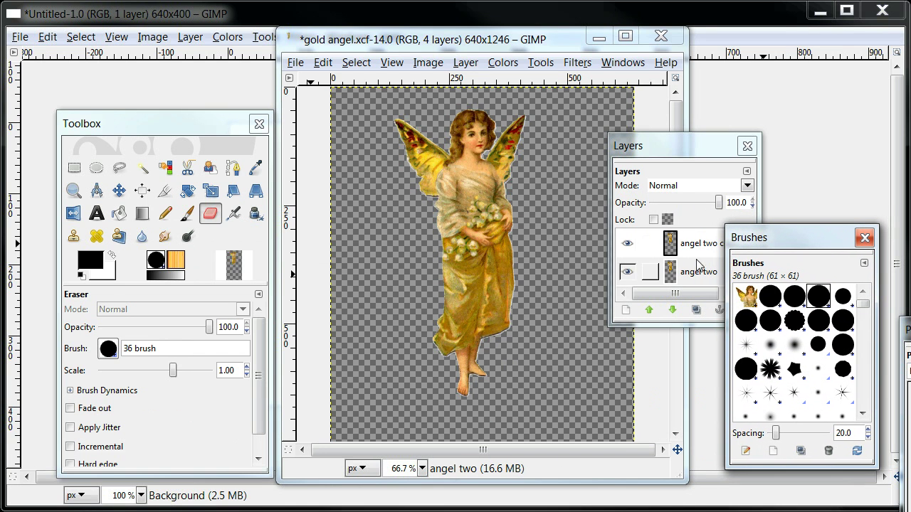
{"action": "left_click_drag", "start_coordinate": [685, 158], "coordinate": [678, 115]}
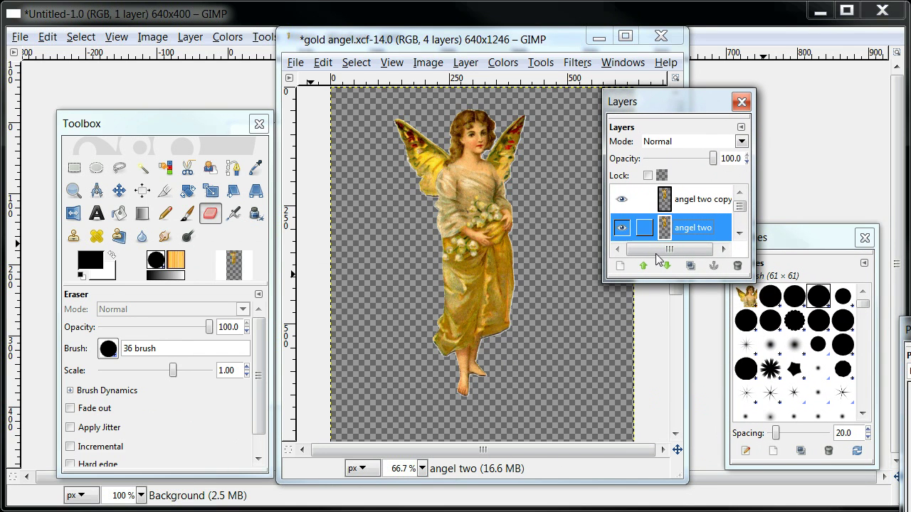
{"action": "left_click", "coordinate": [213, 220]}
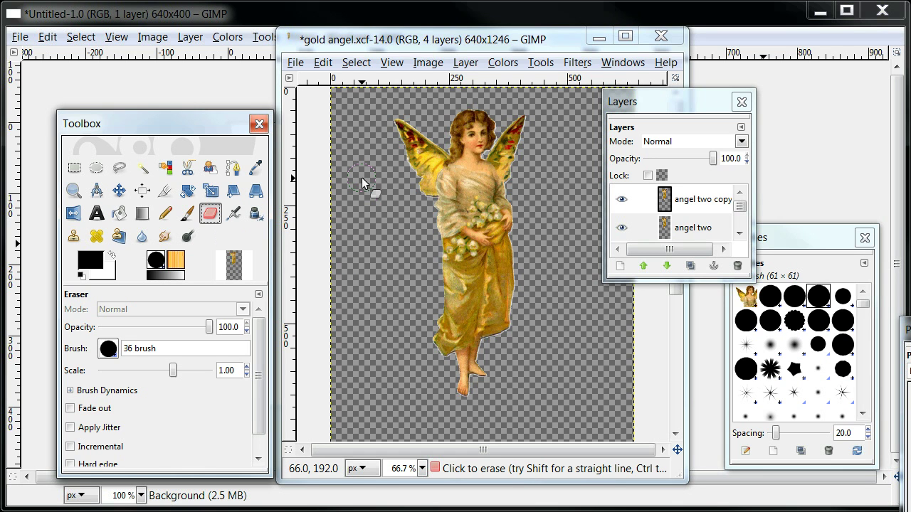
Try the 35 by 35 brush, then settle on the 36 brush at 20.0 spacing.
{"action": "left_click_drag", "start_coordinate": [790, 241], "coordinate": [800, 225]}
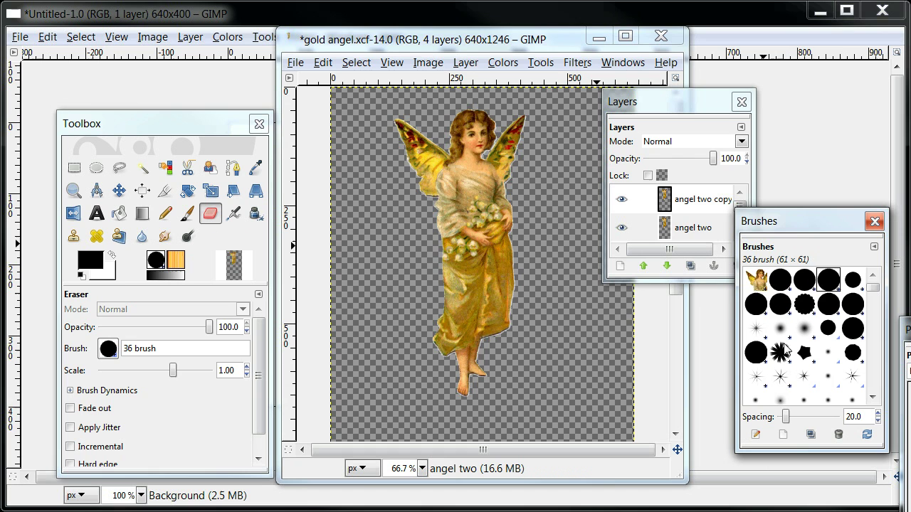
{"action": "scroll", "coordinate": [875, 298], "scroll_direction": "down", "scroll_amount": 5}
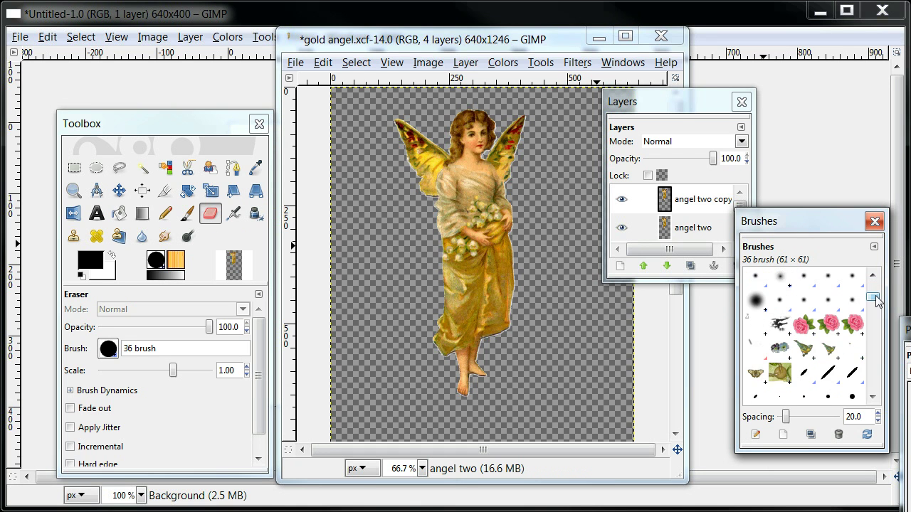
{"action": "left_click_drag", "start_coordinate": [879, 294], "coordinate": [876, 282]}
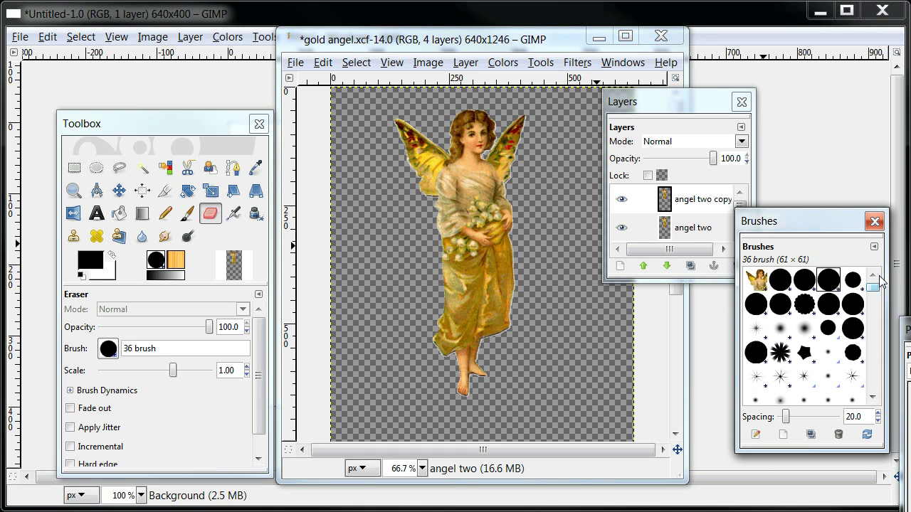
{"action": "left_click", "coordinate": [808, 282]}
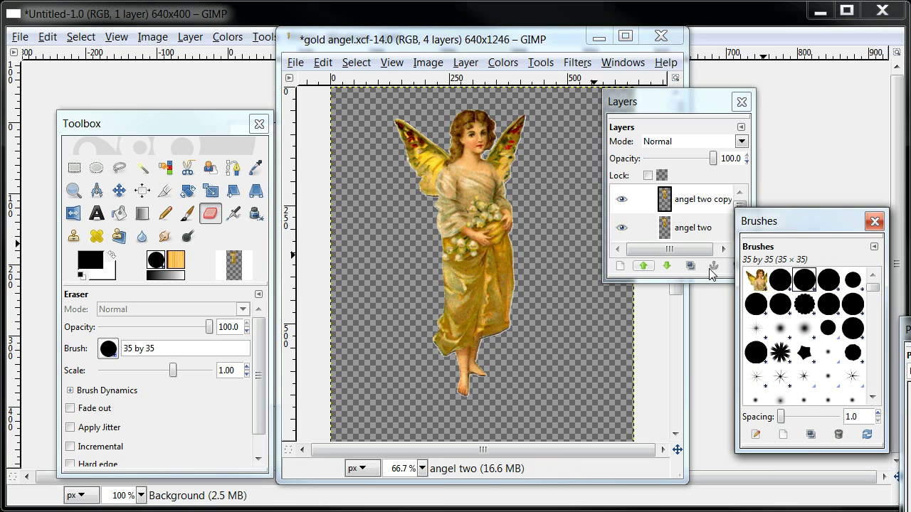
{"action": "left_click", "coordinate": [830, 285]}
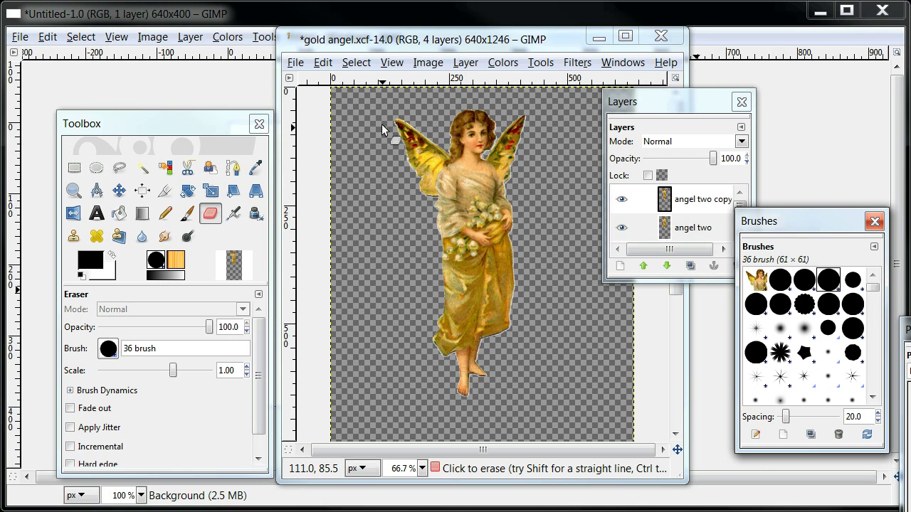
Erase a strip along the lower edge of the angel's left wing, then nudge the Brushes dock right.
{"action": "mouse_move", "coordinate": [390, 118]}
{"action": "left_mouse_down"}
{"action": "mouse_move", "coordinate": [406, 133]}
{"action": "mouse_move", "coordinate": [423, 193]}
{"action": "left_mouse_up"}
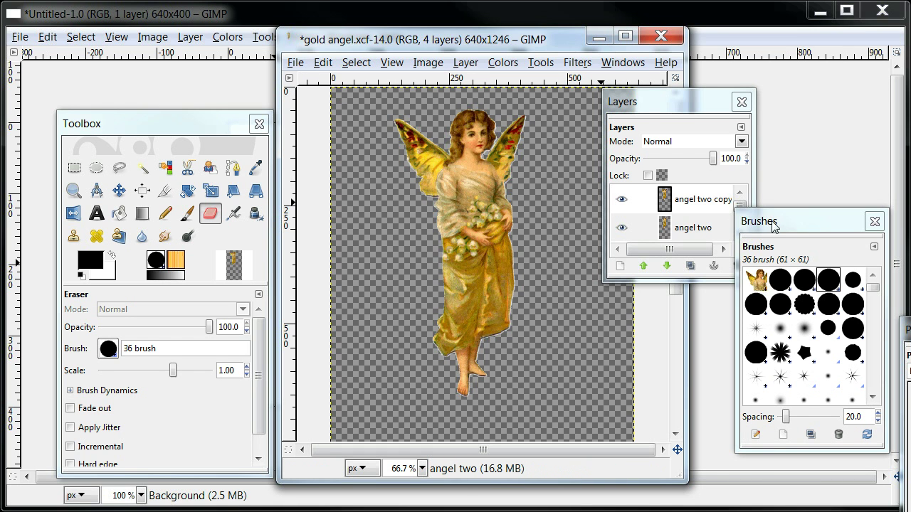
{"action": "left_click_drag", "start_coordinate": [776, 221], "coordinate": [796, 221]}
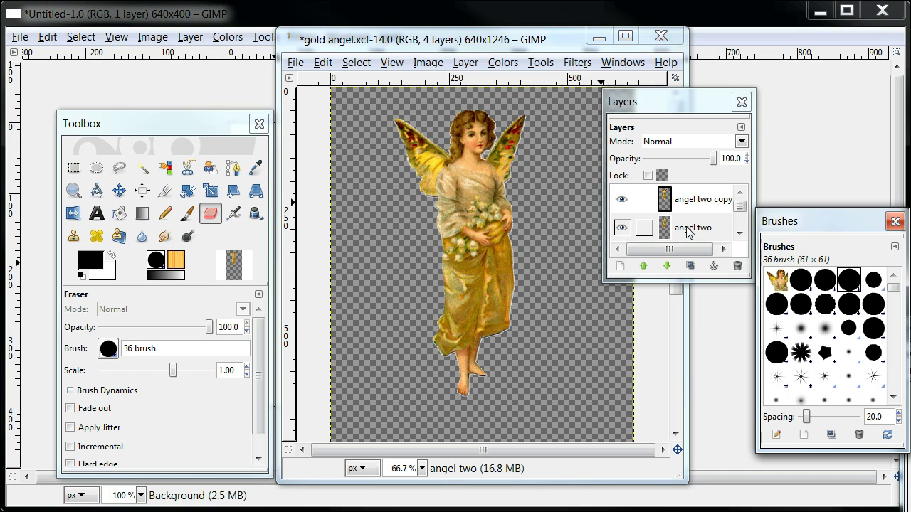
Hide angel two copy, then undo that visibility change and the recent eraser strokes.
{"action": "left_click", "coordinate": [621, 204]}
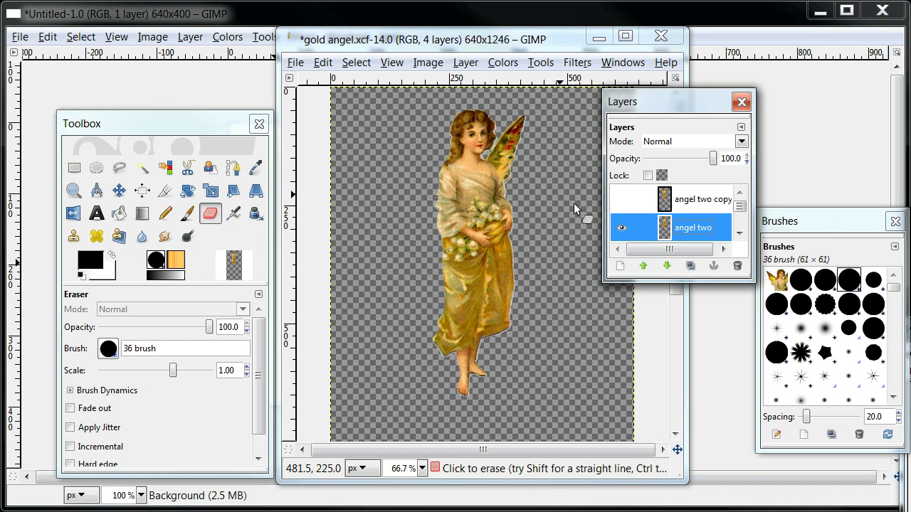
{"action": "left_click", "coordinate": [322, 64]}
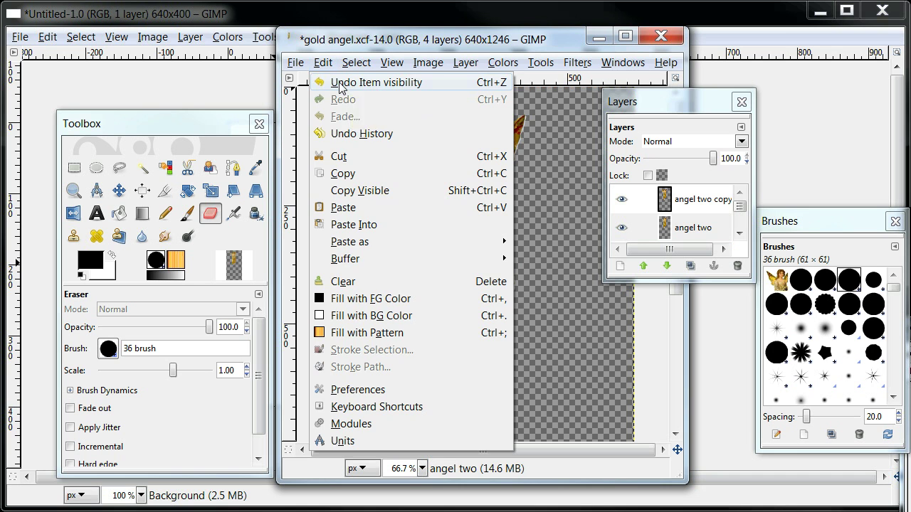
{"action": "left_click", "coordinate": [340, 83]}
{"action": "left_click", "coordinate": [321, 64]}
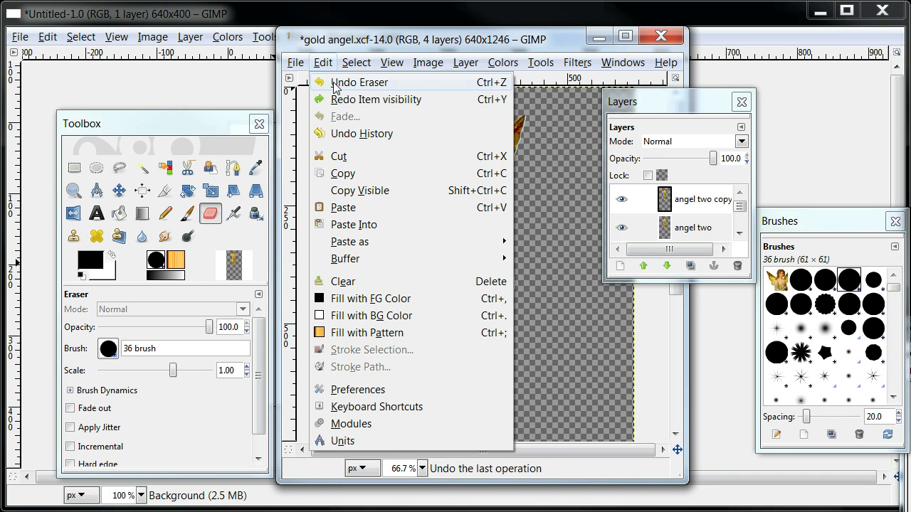
{"action": "left_click", "coordinate": [333, 84]}
{"action": "left_click", "coordinate": [321, 64]}
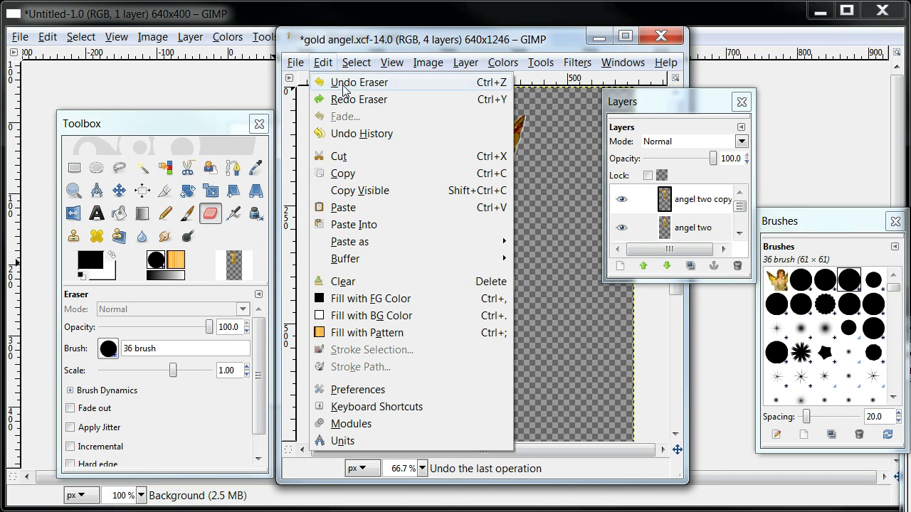
{"action": "left_click", "coordinate": [339, 84]}
{"action": "left_click", "coordinate": [322, 64]}
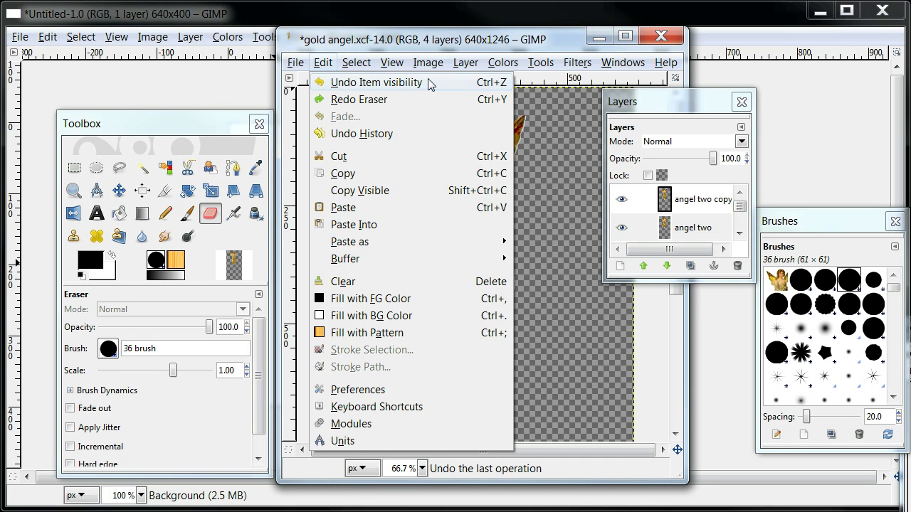
{"action": "left_click", "coordinate": [463, 88]}
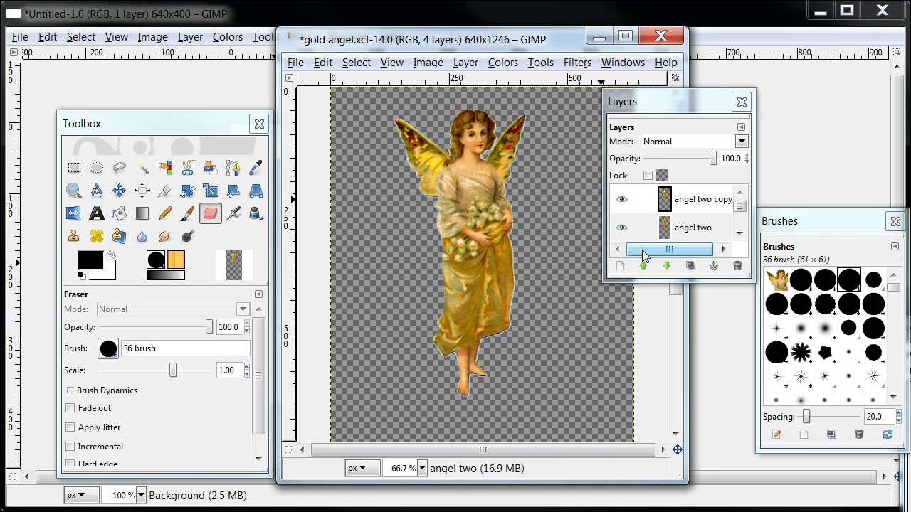
{"action": "mouse_move", "coordinate": [740, 206]}
{"action": "left_mouse_down"}
{"action": "mouse_move", "coordinate": [741, 217]}
{"action": "mouse_move", "coordinate": [738, 205]}
{"action": "left_mouse_up"}
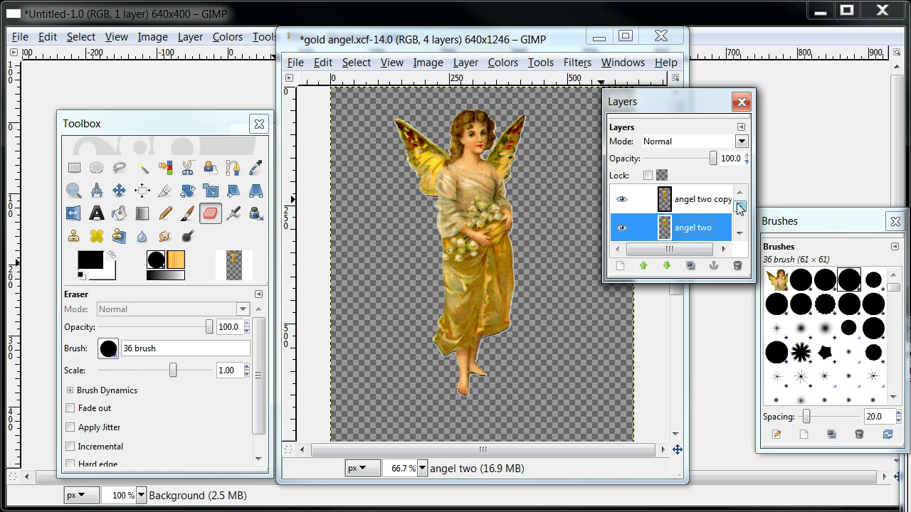
Make angel two copy the active layer and hide angel two, leaving only the copy visible.
{"action": "left_click", "coordinate": [711, 206]}
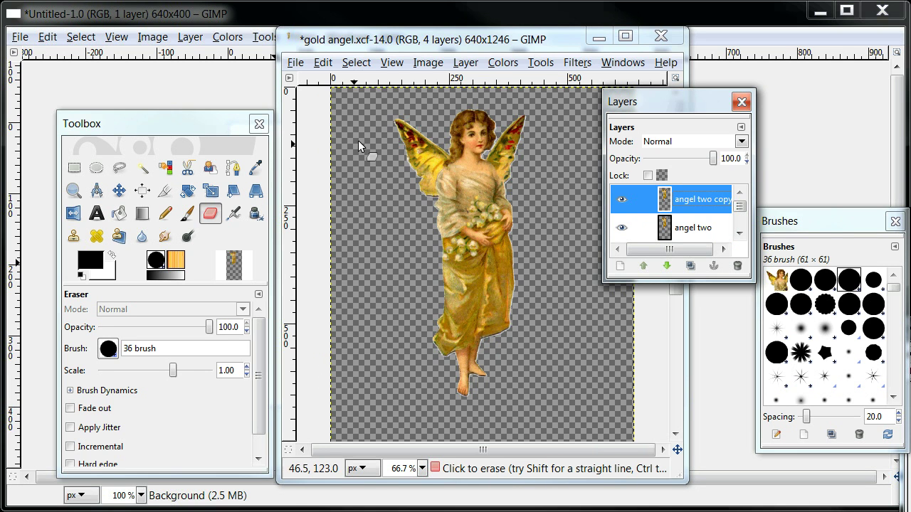
{"action": "left_click", "coordinate": [385, 124]}
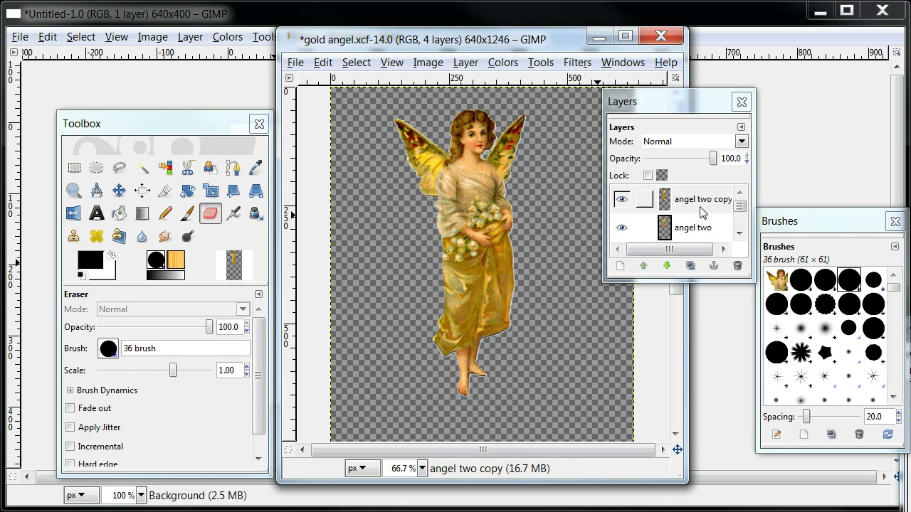
{"action": "left_click", "coordinate": [621, 228]}
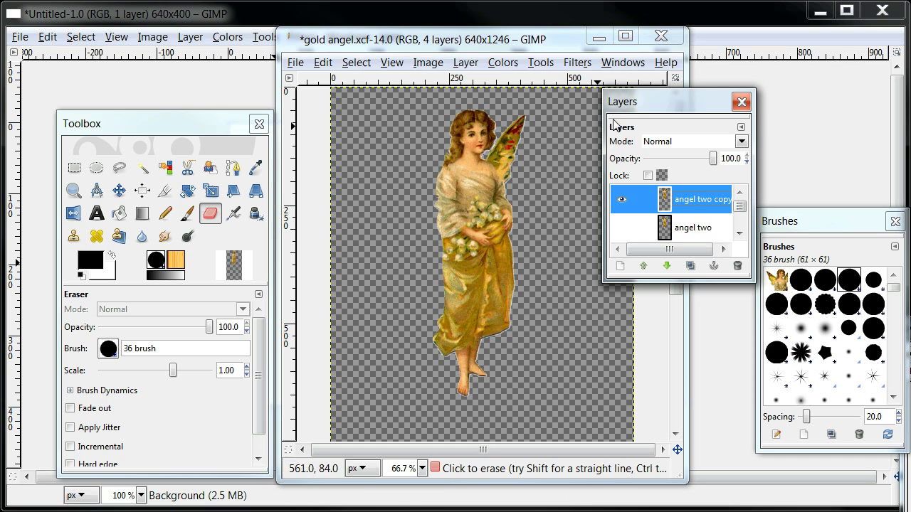
{"action": "left_click_drag", "start_coordinate": [660, 108], "coordinate": [771, 88]}
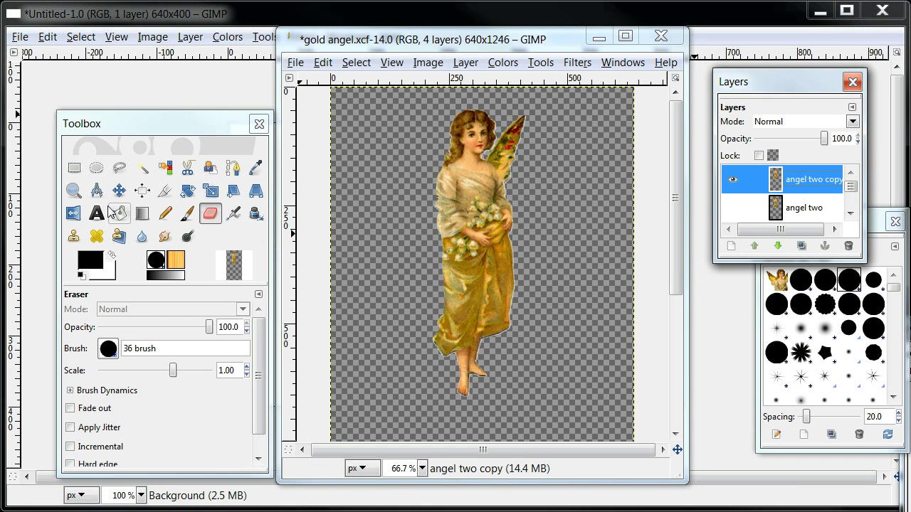
Zoom the gold angel view out to 33.3%, then back in to 66.7%.
{"action": "left_click", "coordinate": [75, 193]}
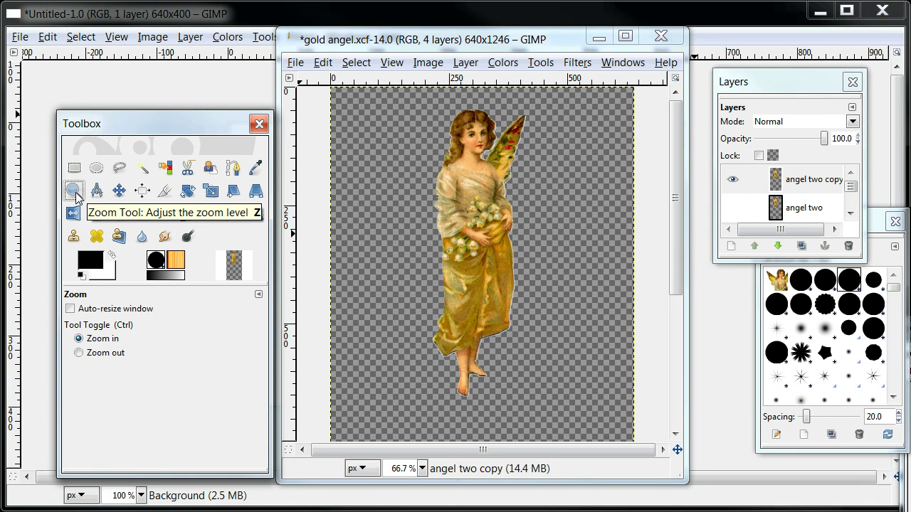
{"action": "left_click", "coordinate": [79, 353]}
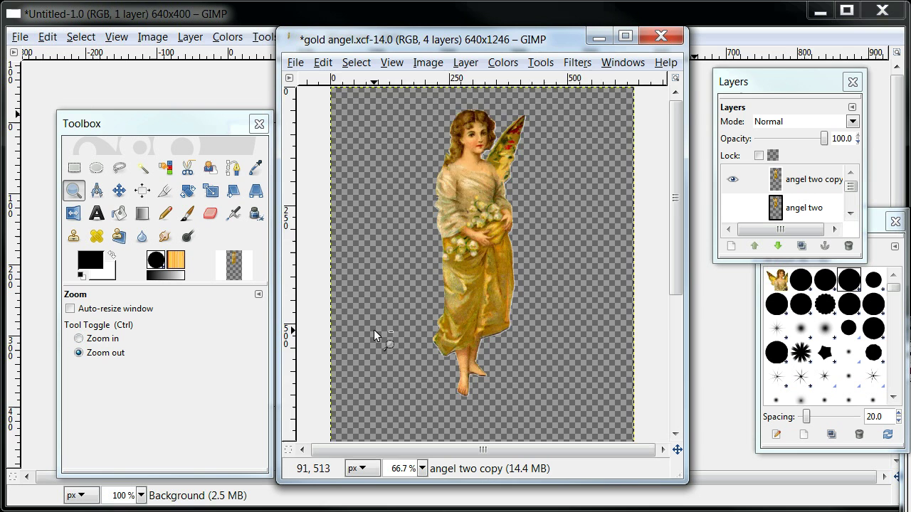
{"action": "left_click", "coordinate": [373, 330]}
{"action": "left_click", "coordinate": [373, 330]}
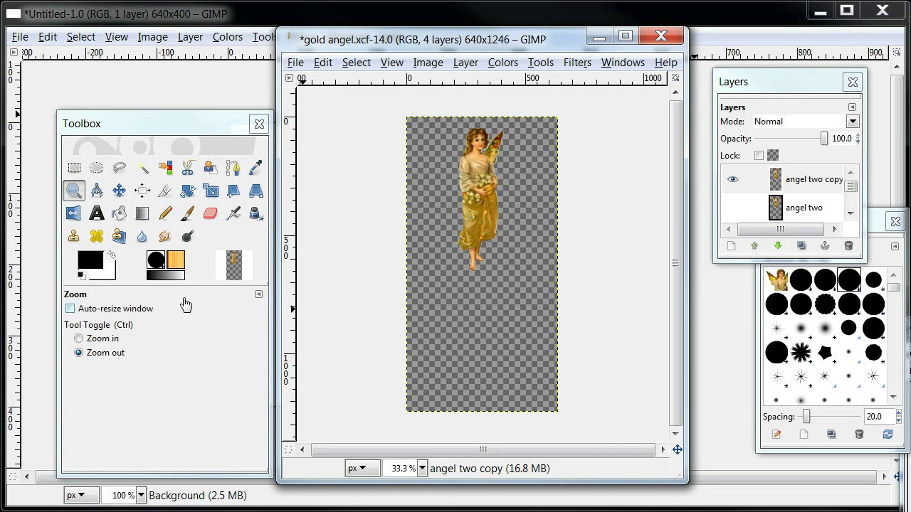
{"action": "left_click", "coordinate": [90, 338]}
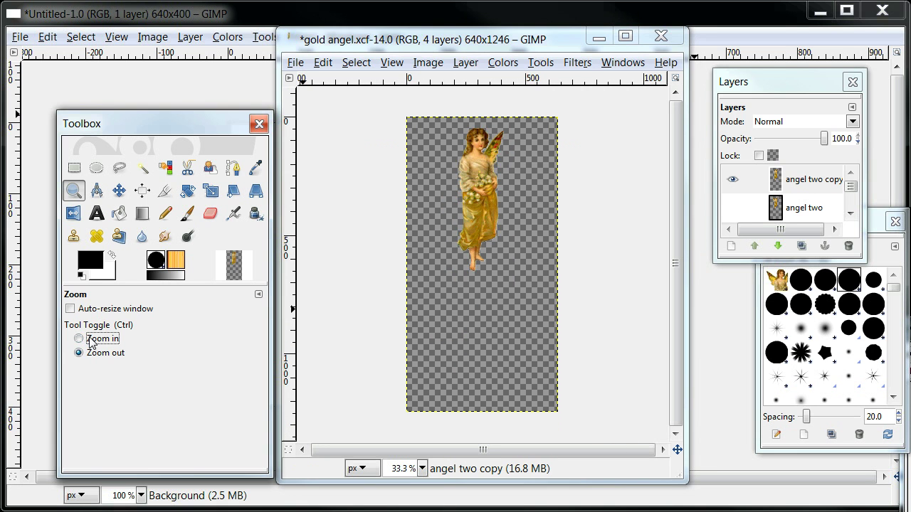
{"action": "left_click", "coordinate": [472, 282]}
{"action": "left_click", "coordinate": [472, 282]}
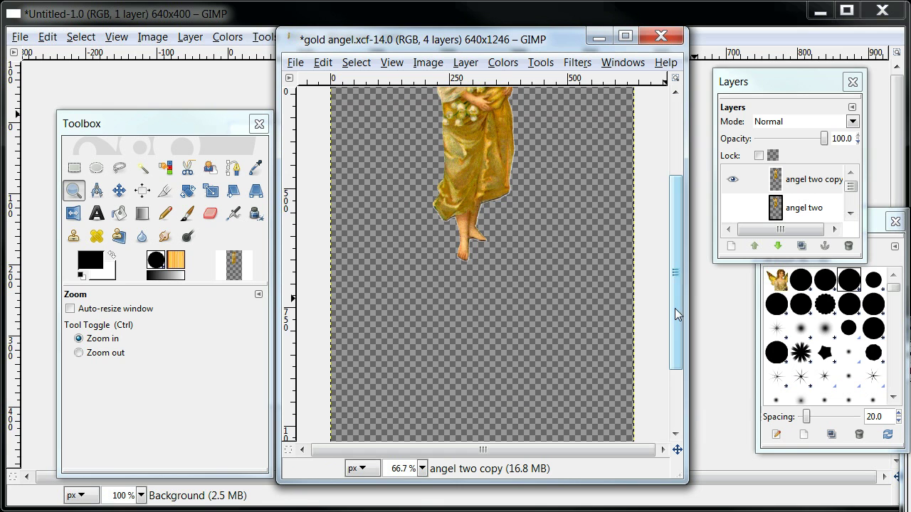
Scroll the view up and bring the gold angel window back to the front.
{"action": "left_click_drag", "start_coordinate": [676, 304], "coordinate": [690, 222]}
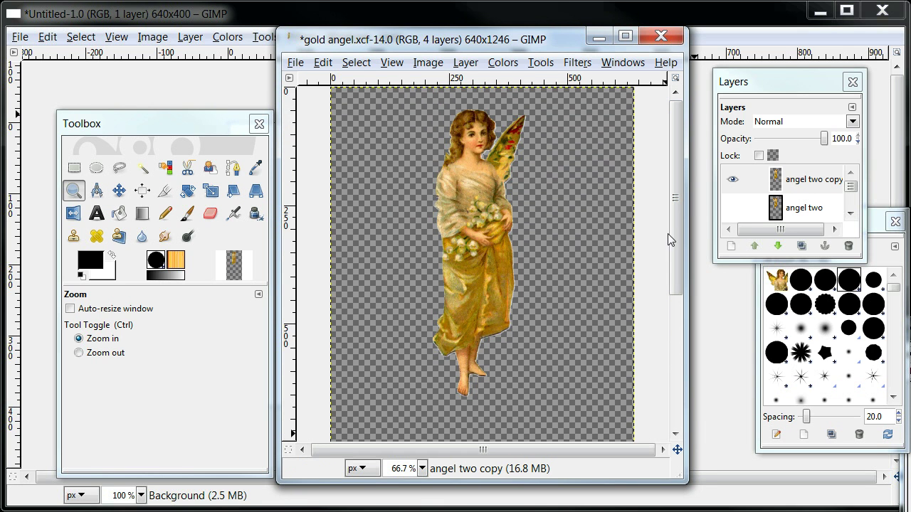
{"action": "left_click", "coordinate": [705, 385]}
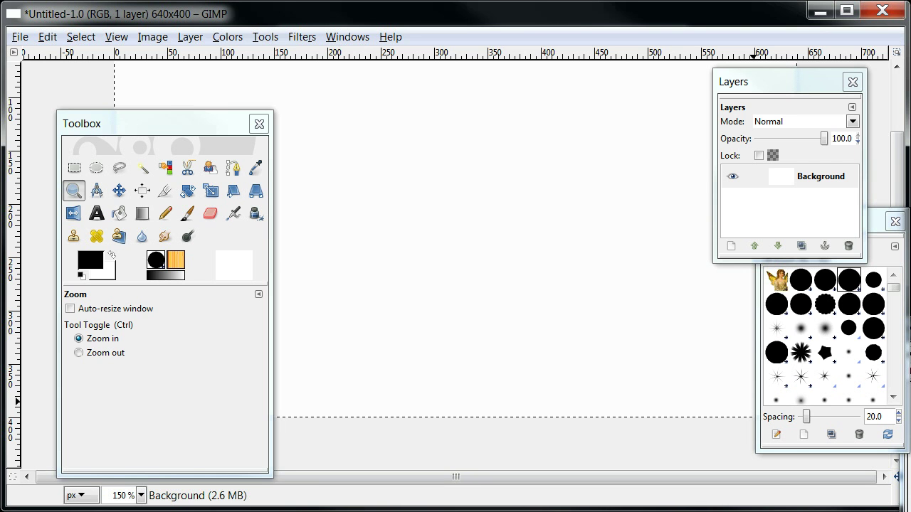
{"action": "key", "text": "alt+Tab"}
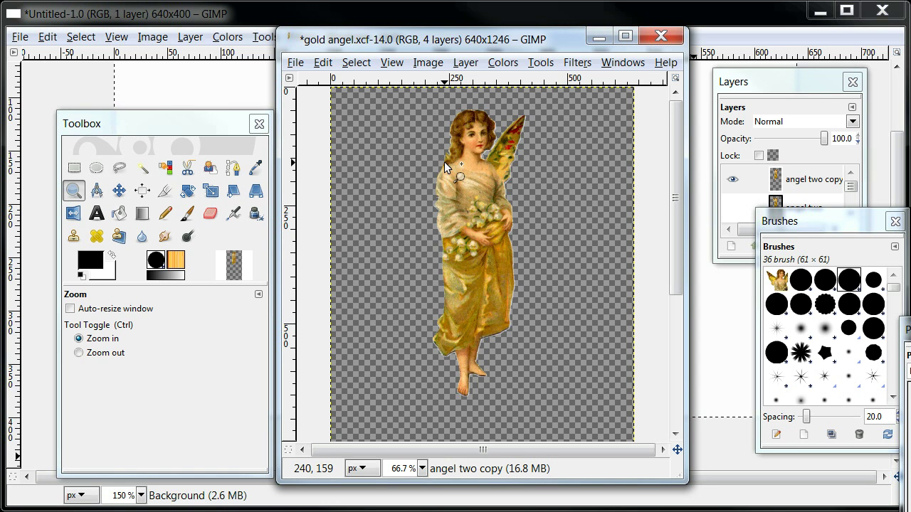
Zoom in to 150% on the girl's remaining wing.
{"action": "left_click", "coordinate": [444, 161]}
{"action": "left_click", "coordinate": [496, 204]}
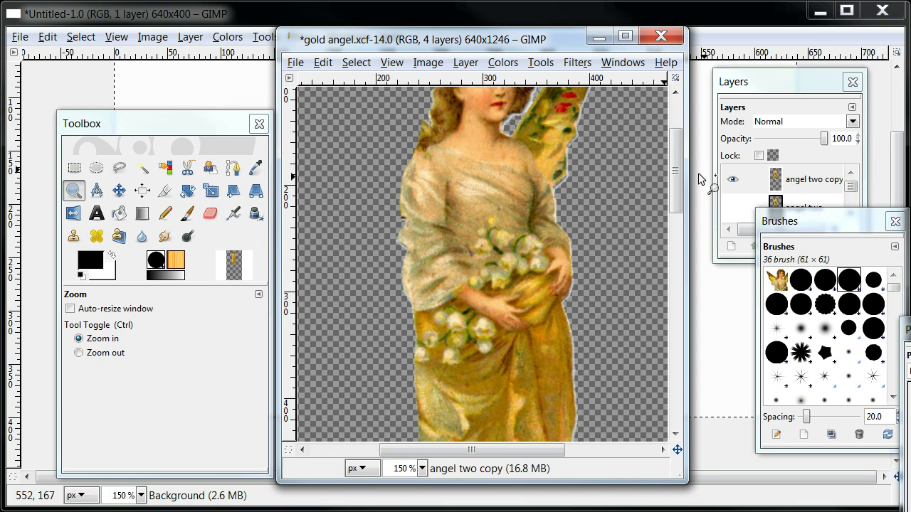
{"action": "left_click_drag", "start_coordinate": [673, 195], "coordinate": [680, 168]}
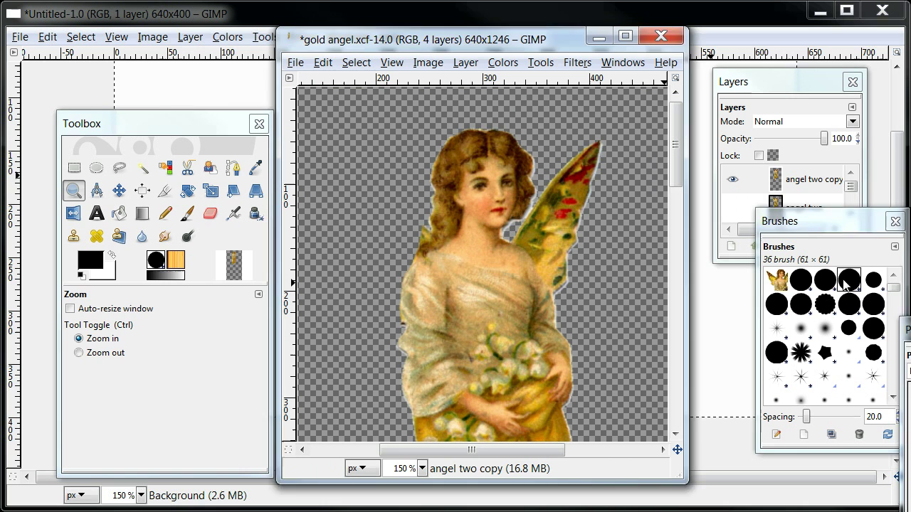
Erase the upper, red-spotted wing on angel two copy, then scroll the Brushes list for a smaller brush.
{"action": "left_click", "coordinate": [210, 214]}
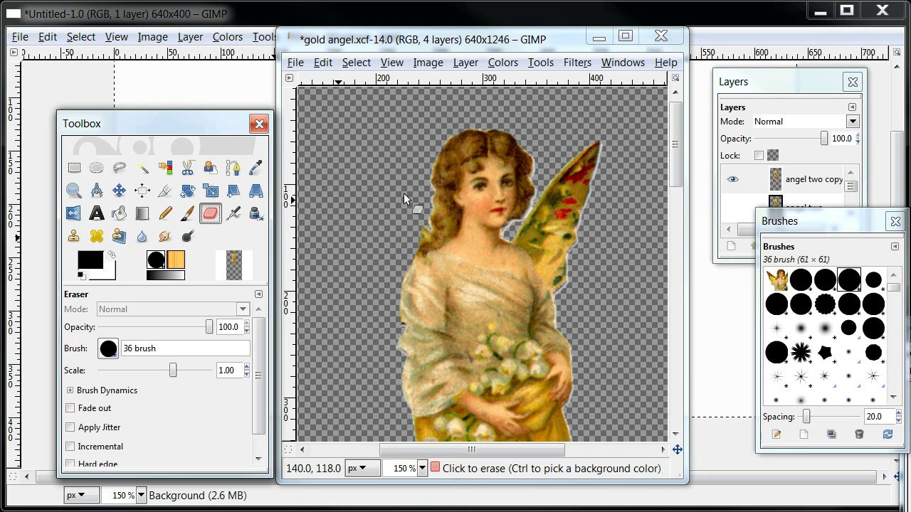
{"action": "mouse_move", "coordinate": [607, 144]}
{"action": "left_mouse_down"}
{"action": "mouse_move", "coordinate": [581, 200]}
{"action": "mouse_move", "coordinate": [582, 270]}
{"action": "left_mouse_up"}
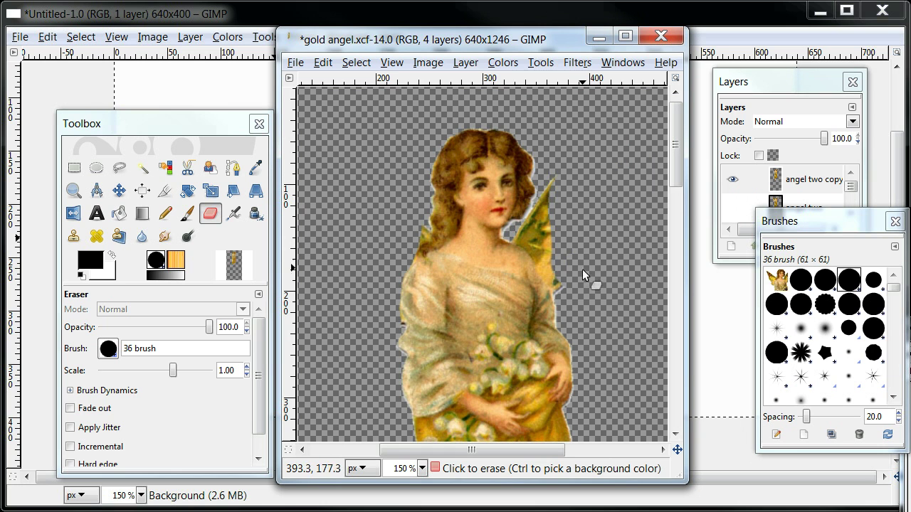
{"action": "left_click", "coordinate": [894, 298]}
{"action": "scroll", "coordinate": [894, 299], "scroll_direction": "down", "scroll_amount": 3}
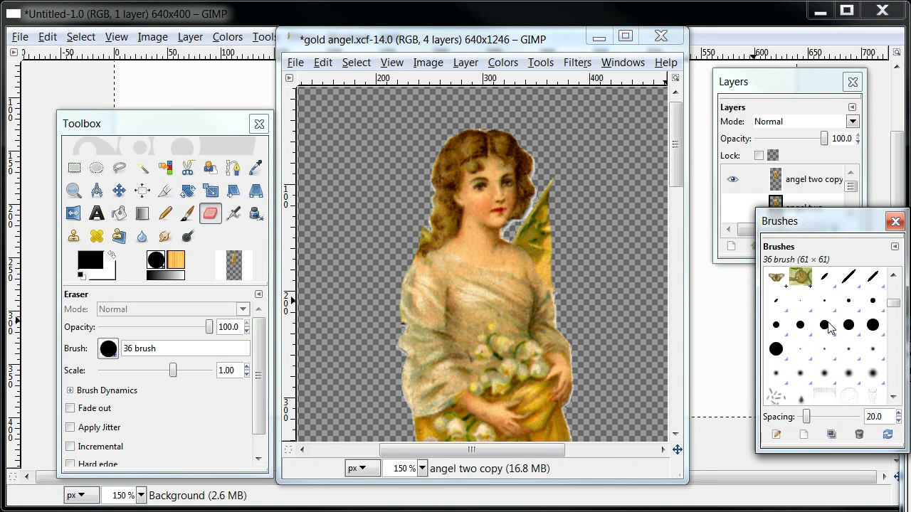
With the Circle (13) brush, erase the wing tips beside the hair and shoulder, then check the canvas.
{"action": "left_click", "coordinate": [825, 325]}
{"action": "left_click", "coordinate": [571, 303]}
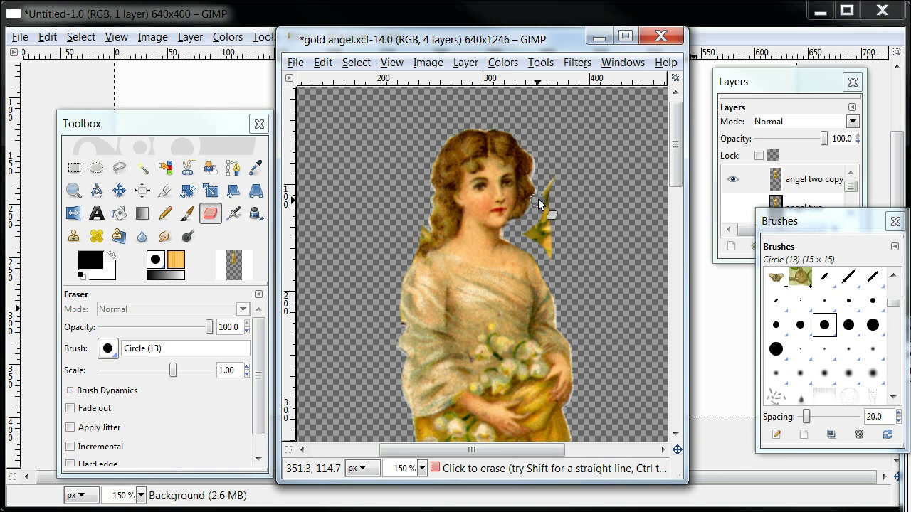
{"action": "mouse_move", "coordinate": [538, 198]}
{"action": "left_mouse_down"}
{"action": "mouse_move", "coordinate": [551, 184]}
{"action": "mouse_move", "coordinate": [554, 193]}
{"action": "left_mouse_up"}
{"action": "mouse_move", "coordinate": [556, 230]}
{"action": "left_mouse_down"}
{"action": "mouse_move", "coordinate": [555, 260]}
{"action": "mouse_move", "coordinate": [527, 236]}
{"action": "mouse_move", "coordinate": [552, 239]}
{"action": "mouse_move", "coordinate": [541, 218]}
{"action": "left_mouse_up"}
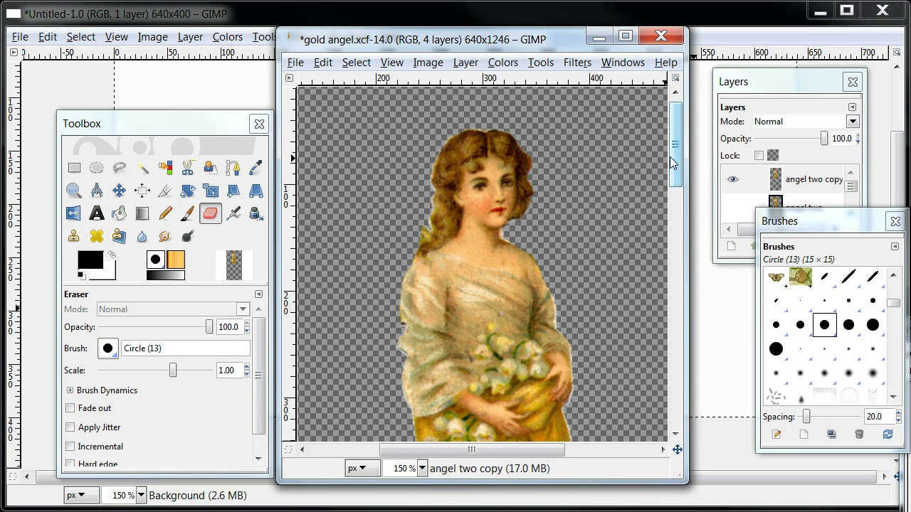
{"action": "left_click_drag", "start_coordinate": [671, 153], "coordinate": [657, 237]}
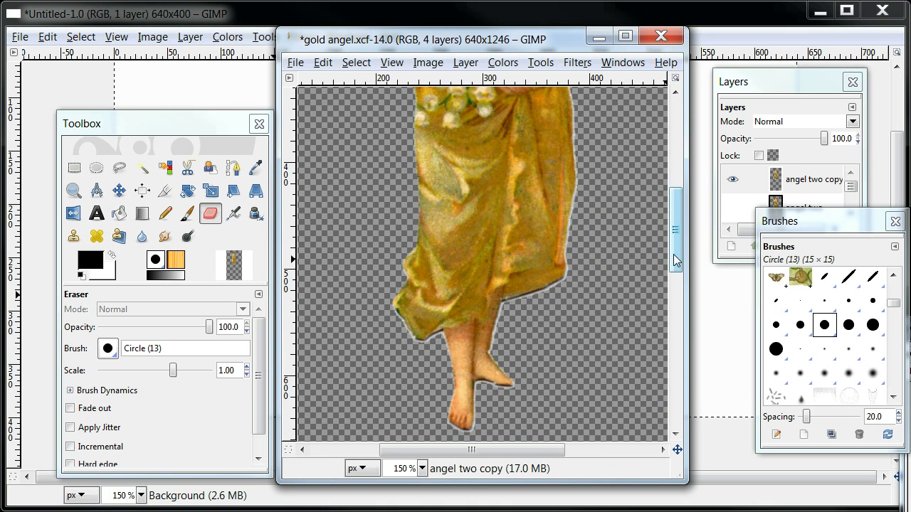
{"action": "left_click_drag", "start_coordinate": [675, 261], "coordinate": [678, 156]}
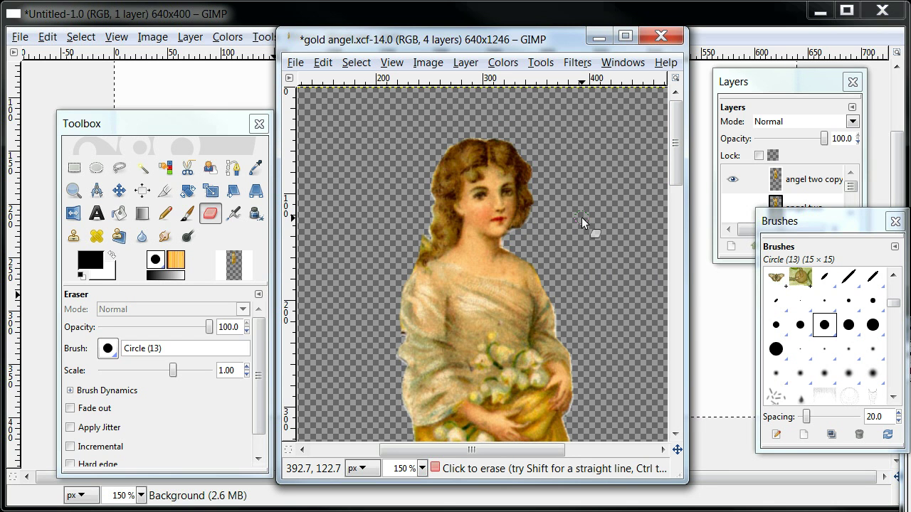
Zoom out on the wingless girl, then set the view to 1:1 (100%).
{"action": "left_click", "coordinate": [74, 192]}
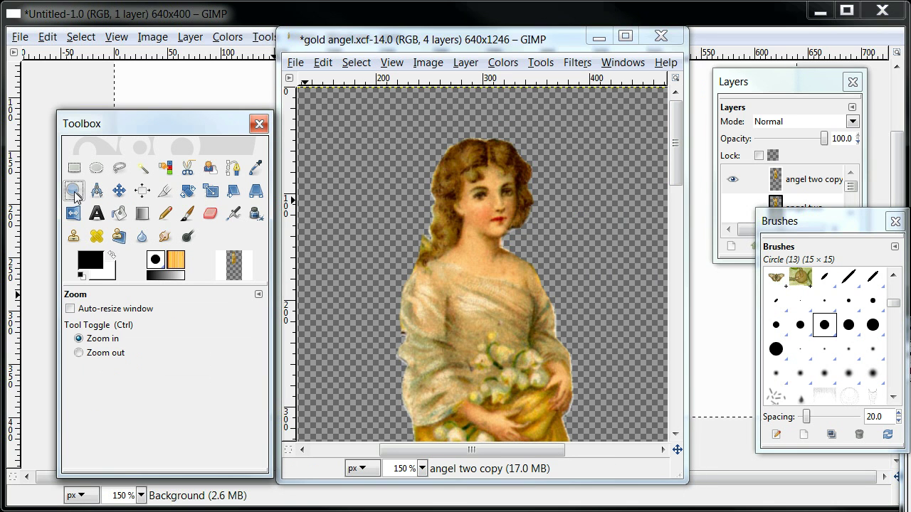
{"action": "left_click", "coordinate": [105, 353]}
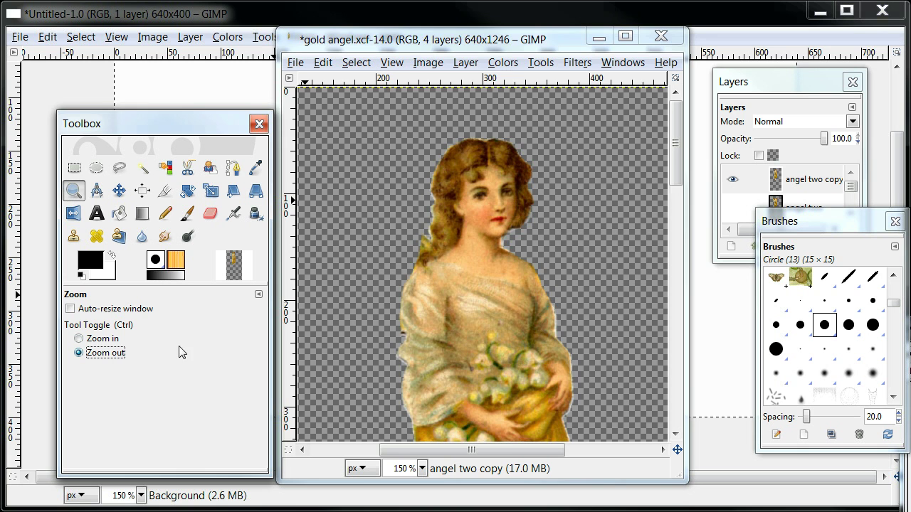
{"action": "left_click", "coordinate": [352, 324]}
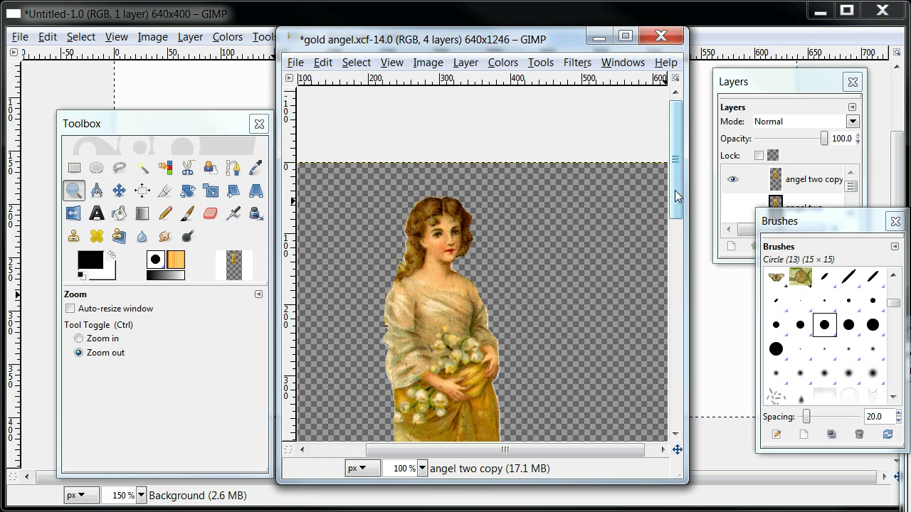
{"action": "mouse_move", "coordinate": [675, 190]}
{"action": "left_mouse_down"}
{"action": "mouse_move", "coordinate": [675, 213]}
{"action": "mouse_move", "coordinate": [678, 178]}
{"action": "left_mouse_up"}
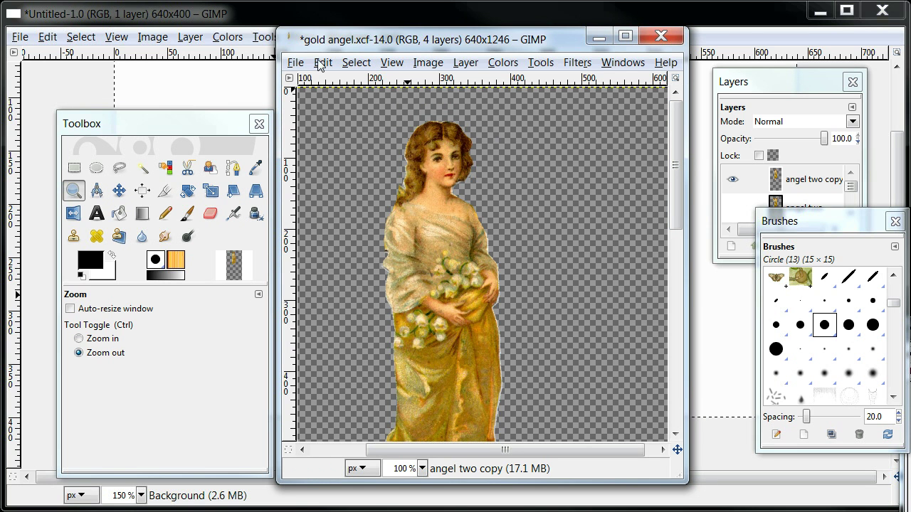
{"action": "left_click", "coordinate": [392, 64]}
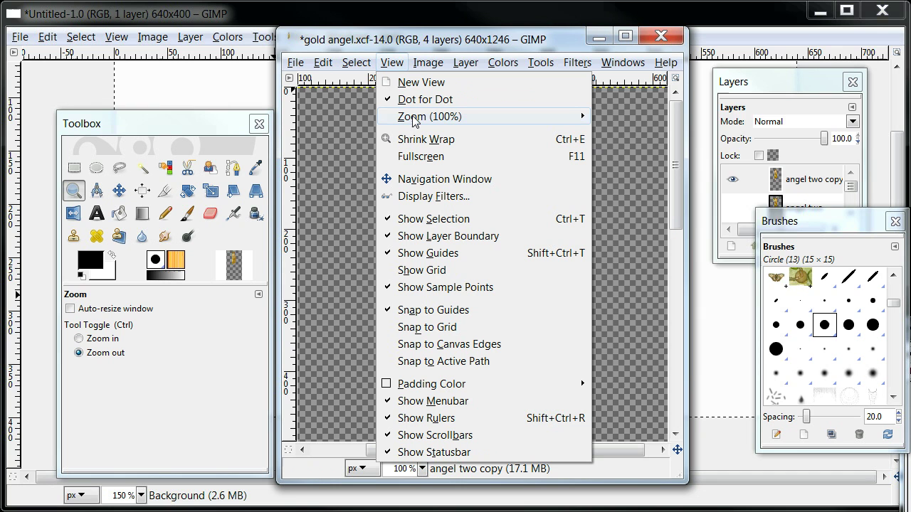
{"action": "mouse_move", "coordinate": [414, 121]}
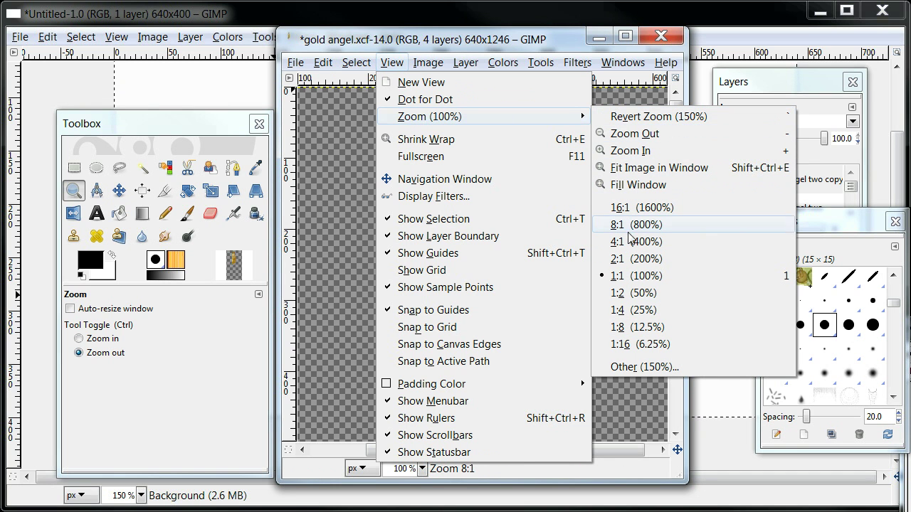
{"action": "left_click", "coordinate": [645, 281]}
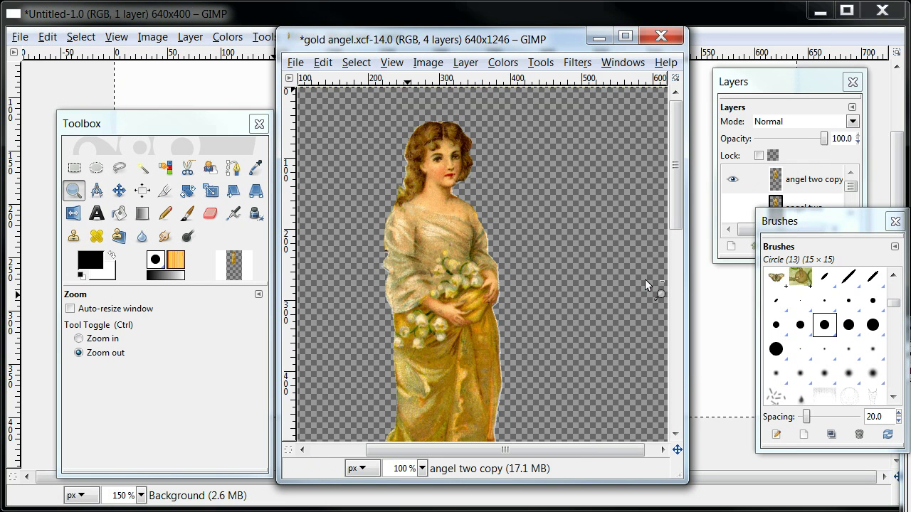
{"action": "left_click_drag", "start_coordinate": [672, 218], "coordinate": [552, 216]}
Save gold angel.xcf with File > Save.
{"action": "left_click", "coordinate": [295, 64]}
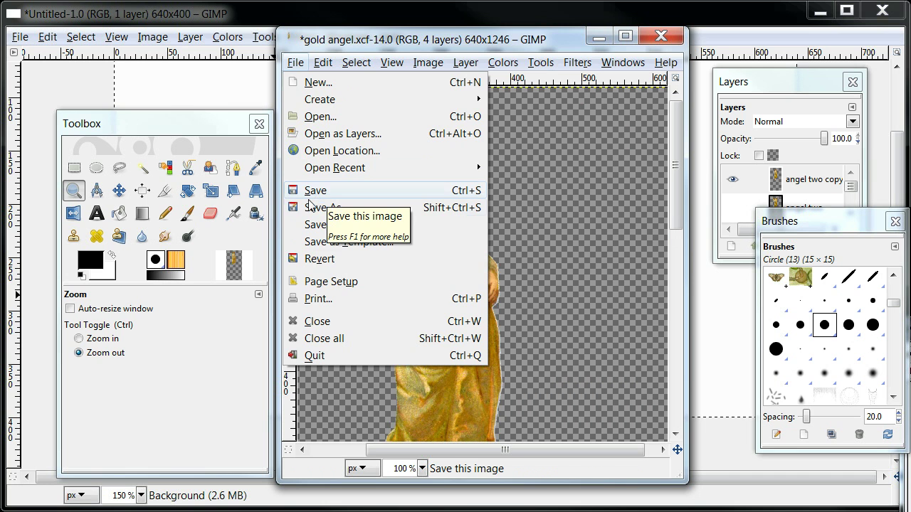
{"action": "mouse_move", "coordinate": [363, 62]}
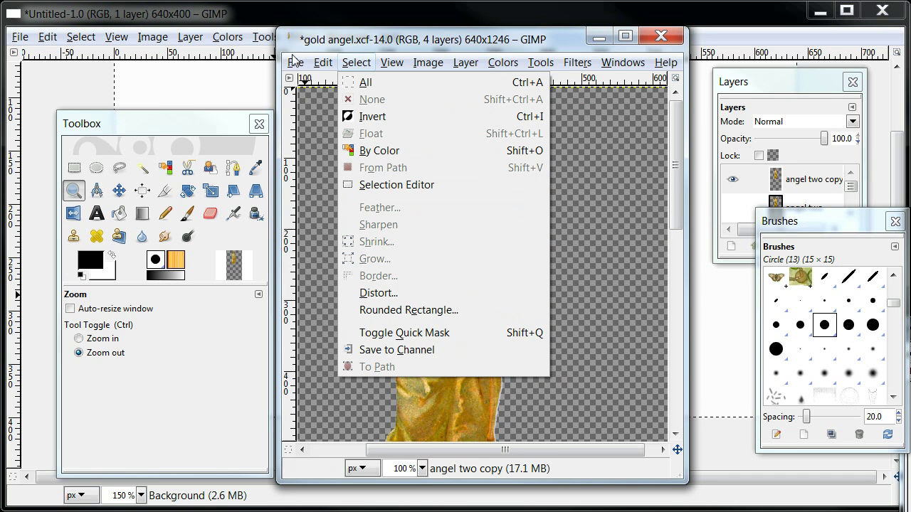
{"action": "mouse_move", "coordinate": [295, 62]}
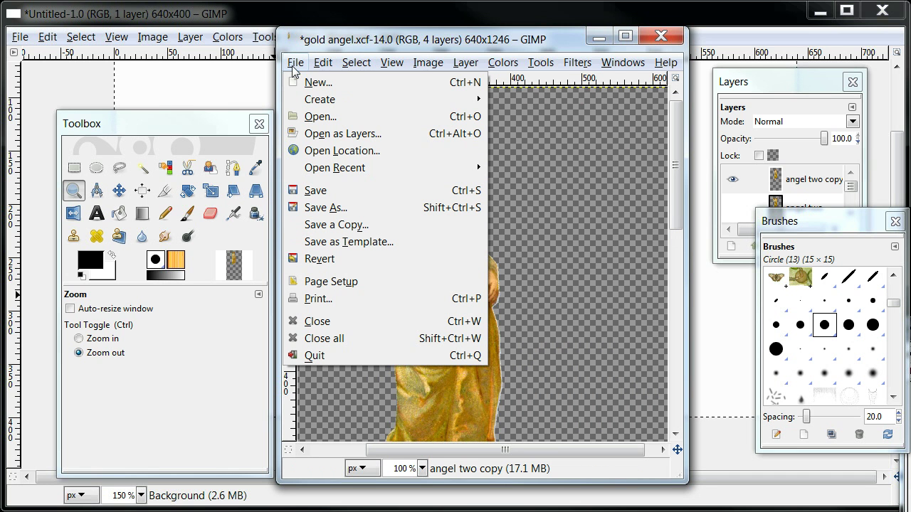
{"action": "left_click", "coordinate": [311, 193]}
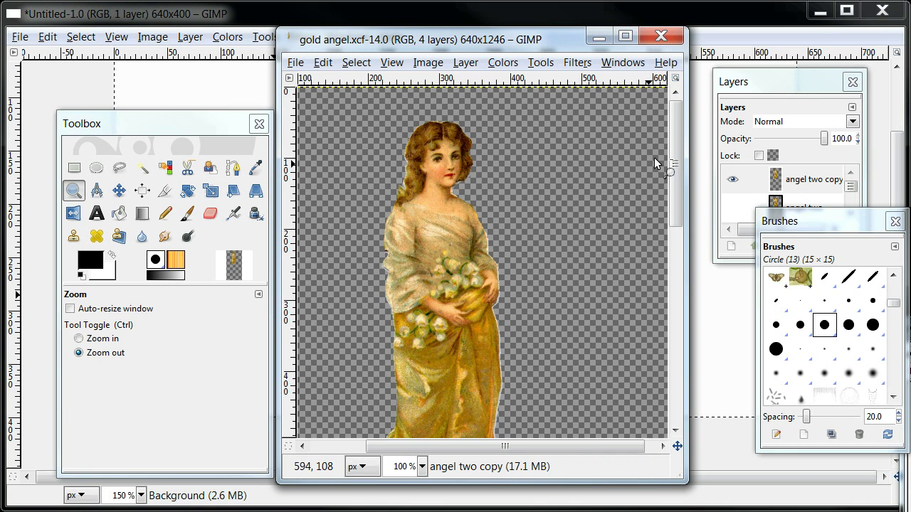
Scroll through the image to review the wingless girl.
{"action": "left_click_drag", "start_coordinate": [676, 147], "coordinate": [674, 164]}
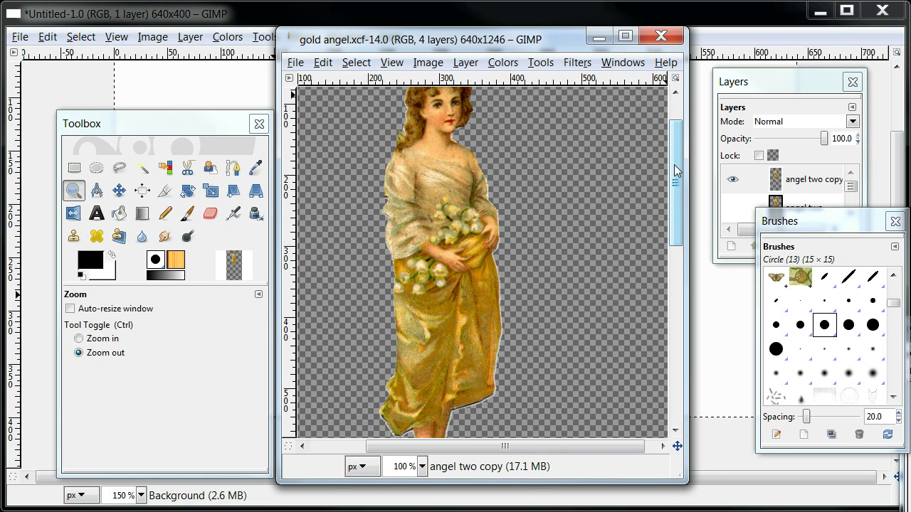
{"action": "left_click_drag", "start_coordinate": [674, 164], "coordinate": [669, 146]}
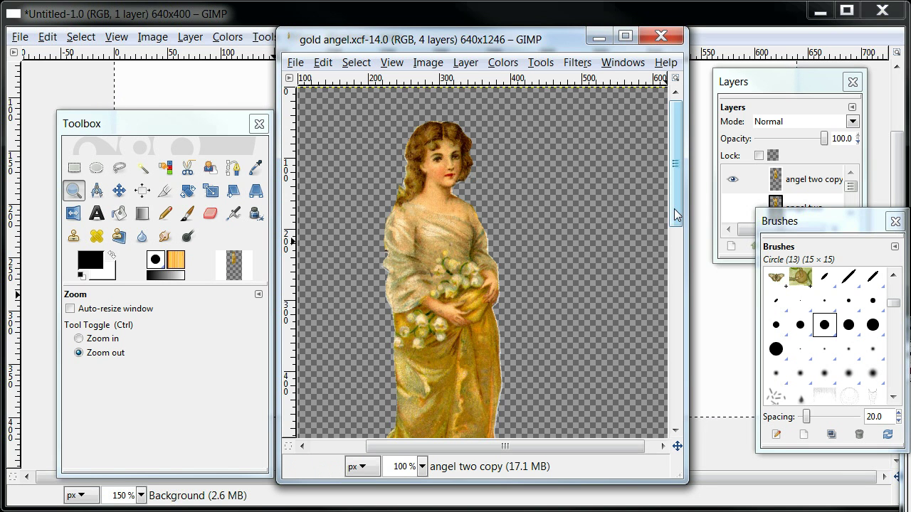
{"action": "mouse_move", "coordinate": [674, 208]}
{"action": "left_mouse_down"}
{"action": "mouse_move", "coordinate": [678, 260]}
{"action": "mouse_move", "coordinate": [674, 212]}
{"action": "left_mouse_up"}
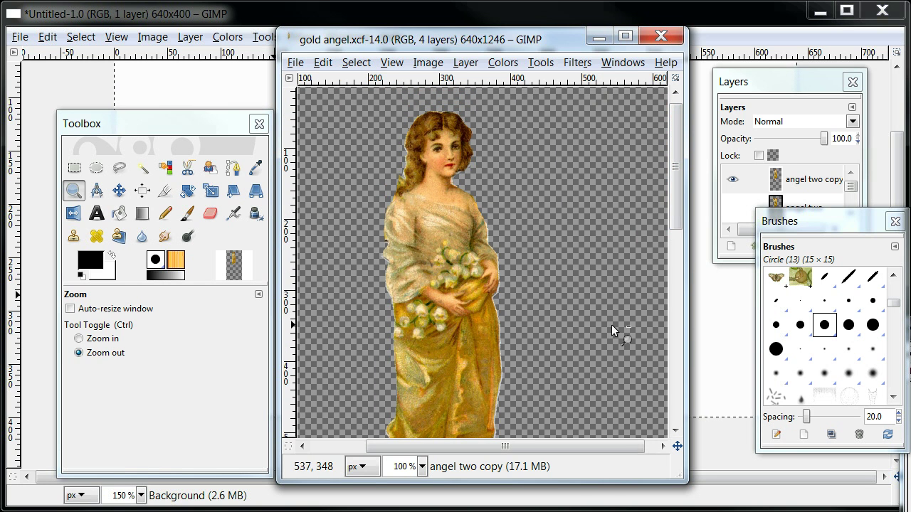